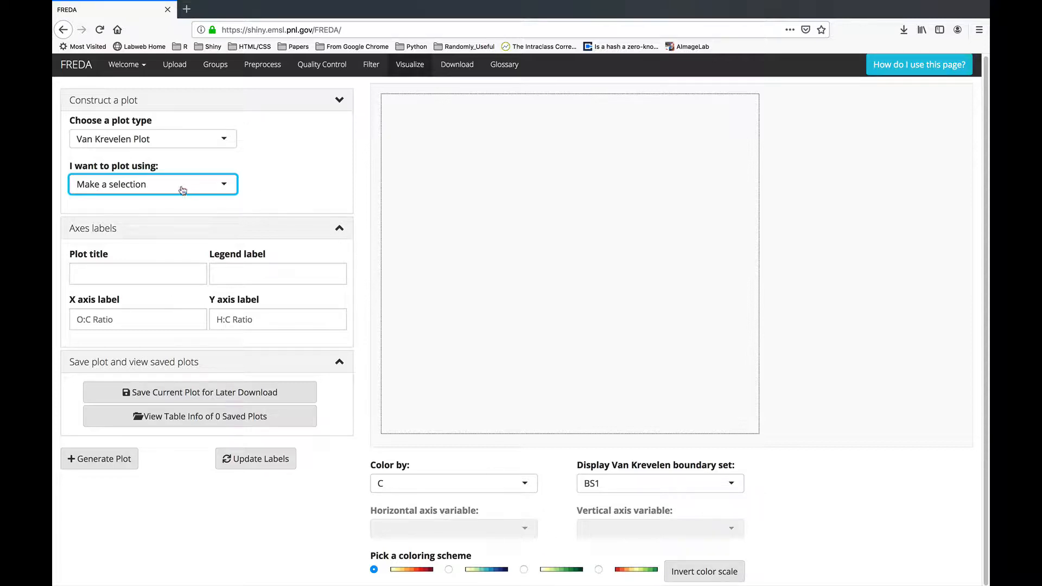
# Review the plot types and data options, keeping Van Krevelen as the plot type.
pyautogui.click(129, 144)
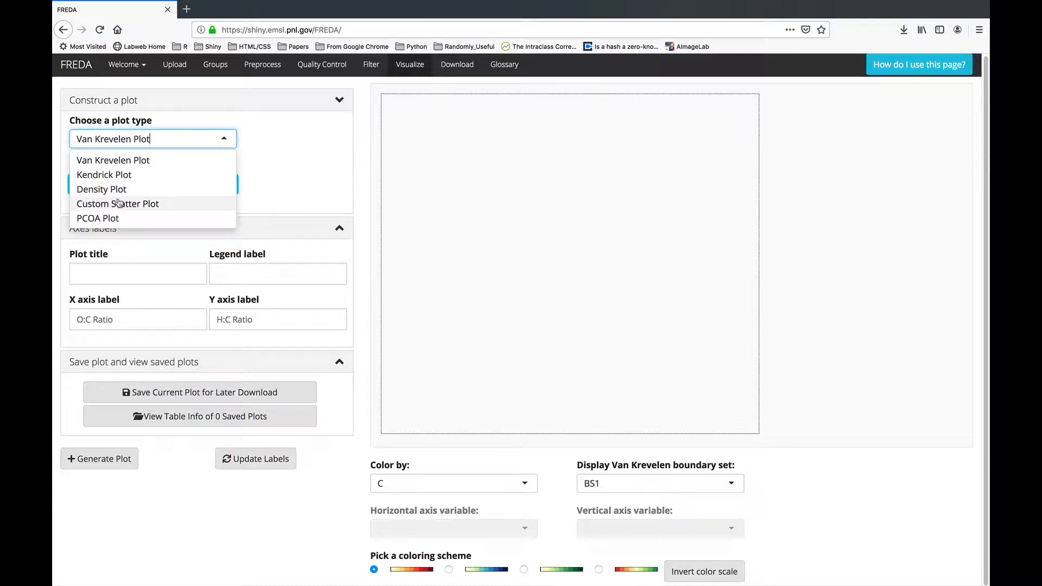
pyautogui.click(241, 168)
pyautogui.click(155, 186)
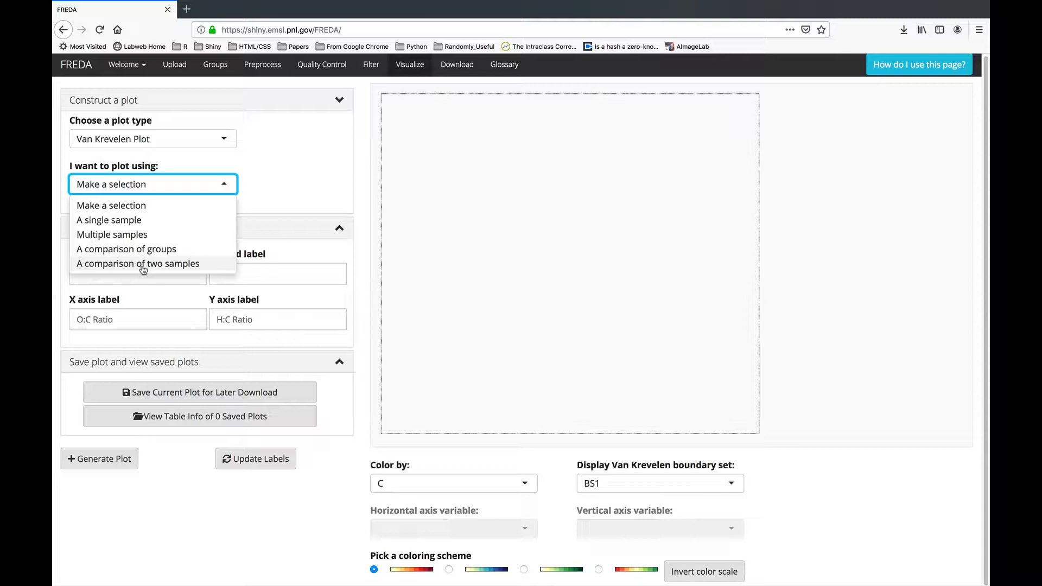
pyautogui.click(264, 186)
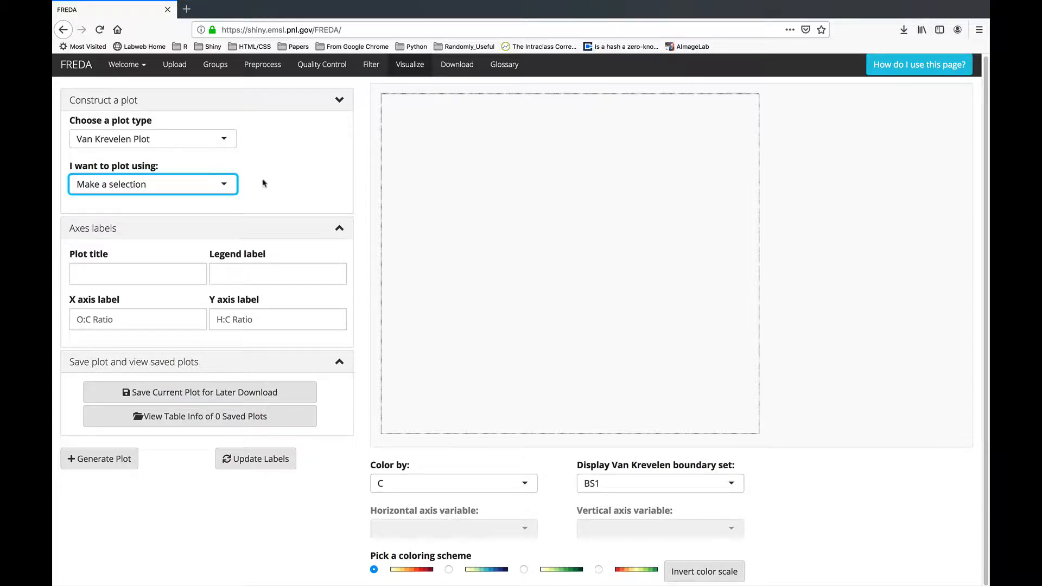
pyautogui.click(149, 140)
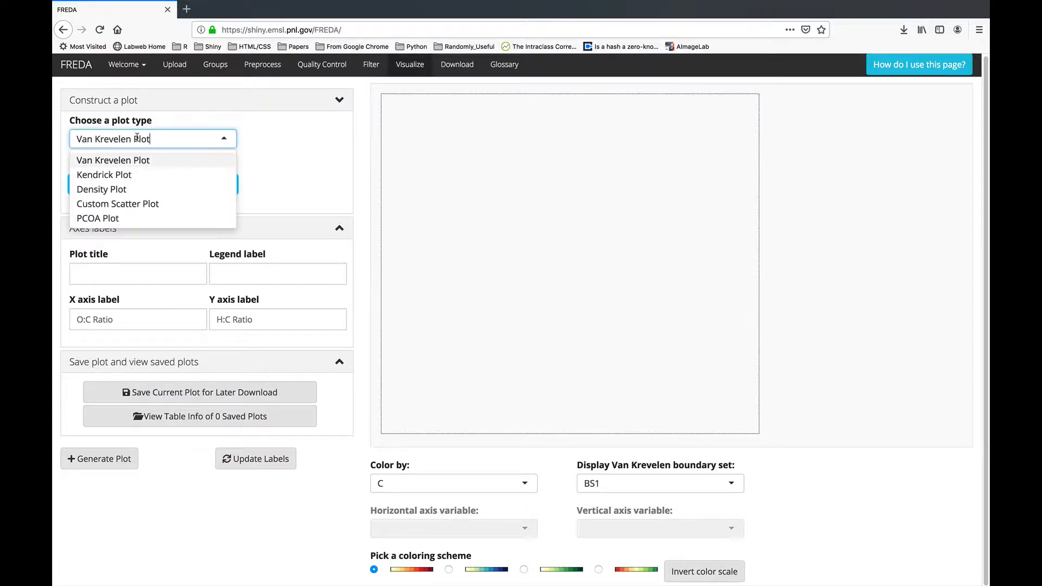
pyautogui.click(298, 147)
# Plot the single sample EM0019_sample titled 'VK plot of EM0019' and generate it.
pyautogui.click(162, 184)
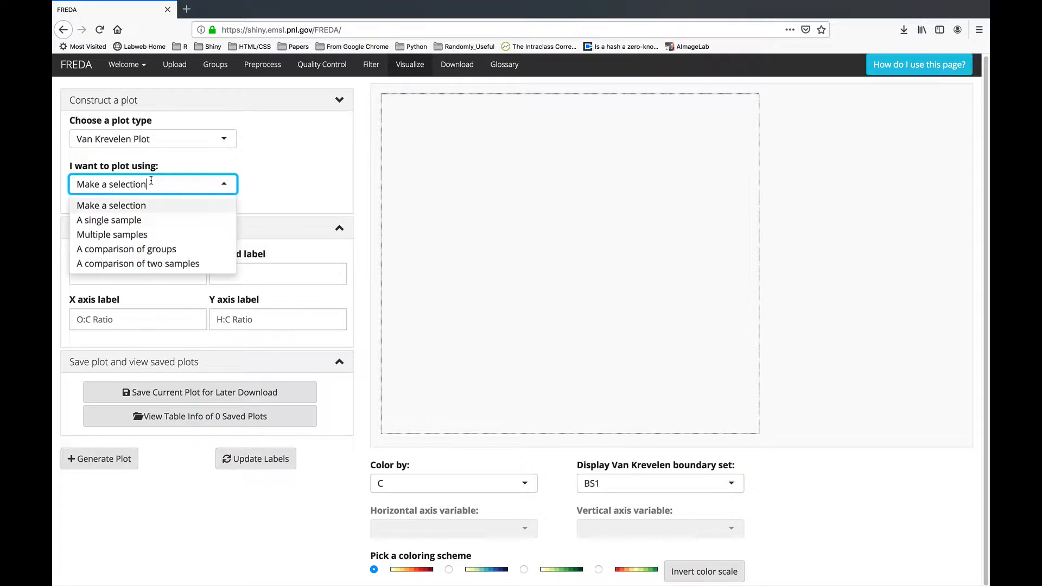
pyautogui.click(133, 222)
pyautogui.click(144, 232)
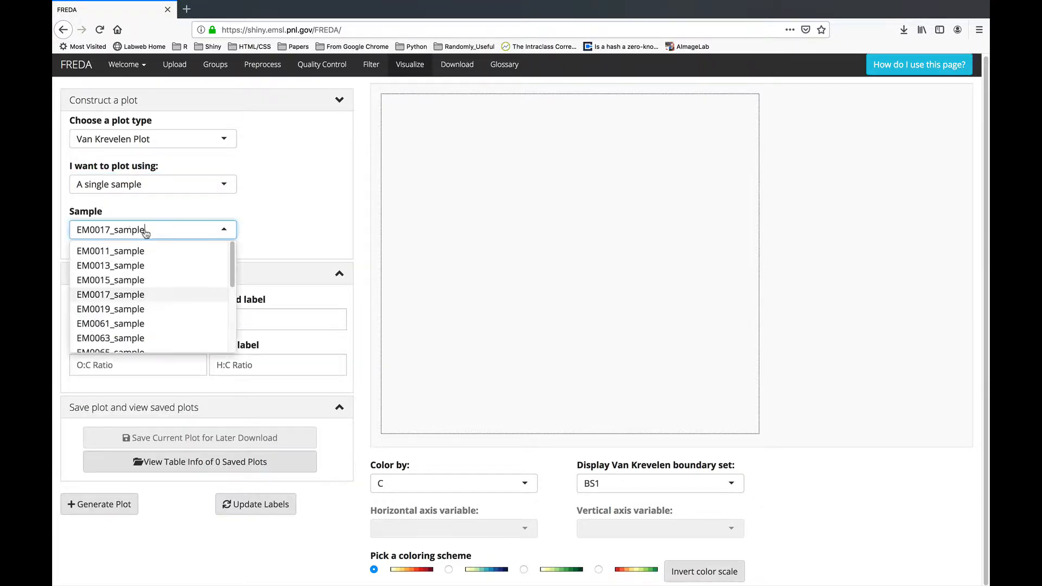
pyautogui.click(159, 310)
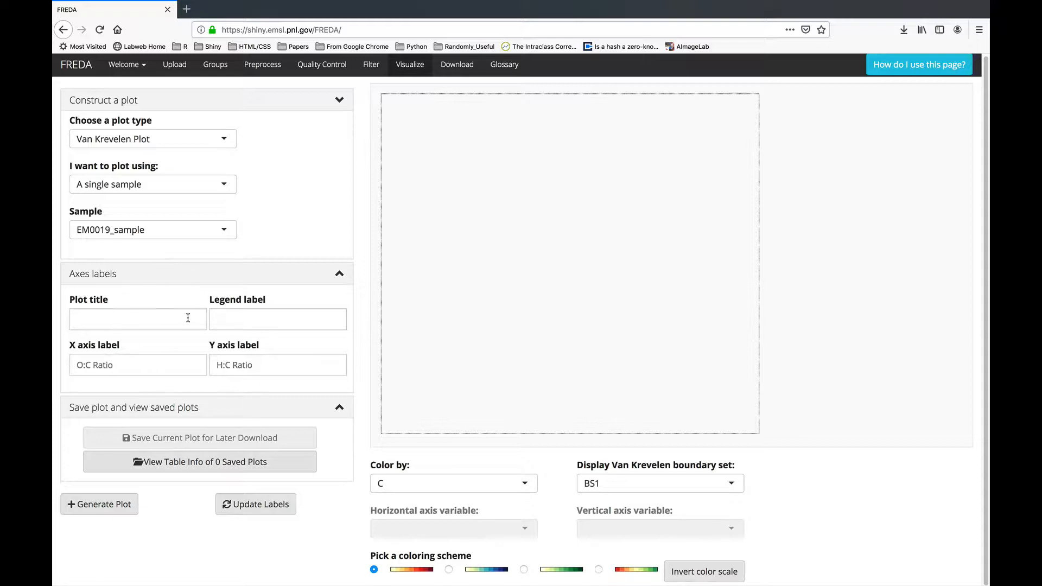
pyautogui.click(149, 318)
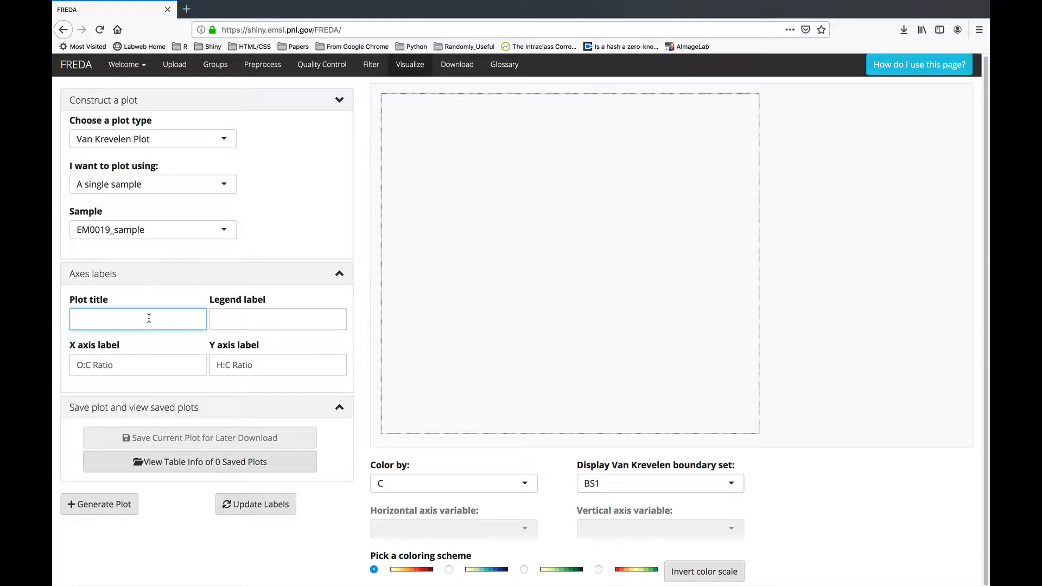
pyautogui.write('VK plot of EM0019')
pyautogui.click(86, 504)
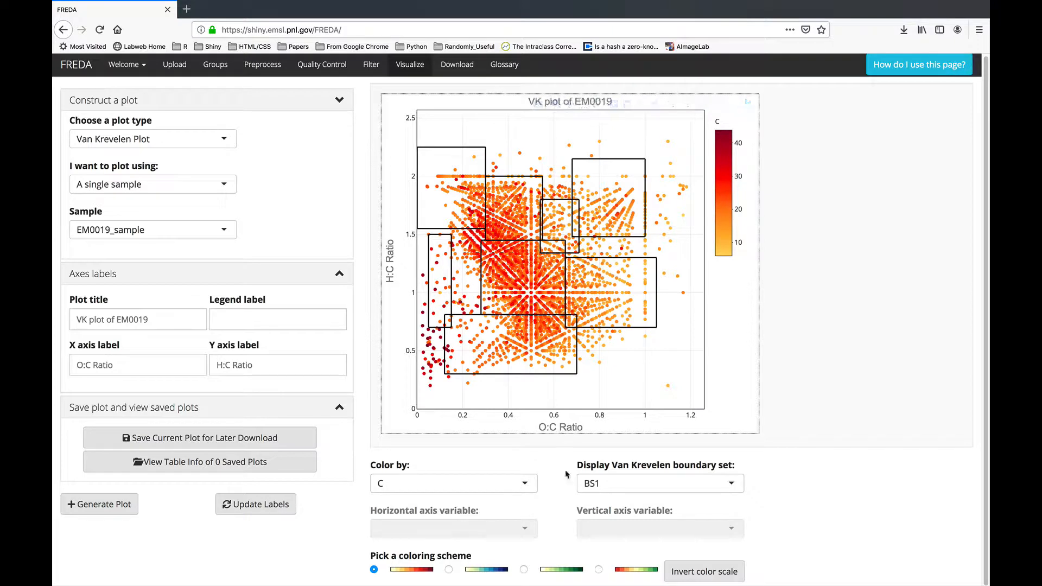
# Check the Color by and boundary set options, keep BS1, and save the EM0019 plot for download.
pyautogui.click(522, 483)
pyautogui.scroll(3, 421, 533)
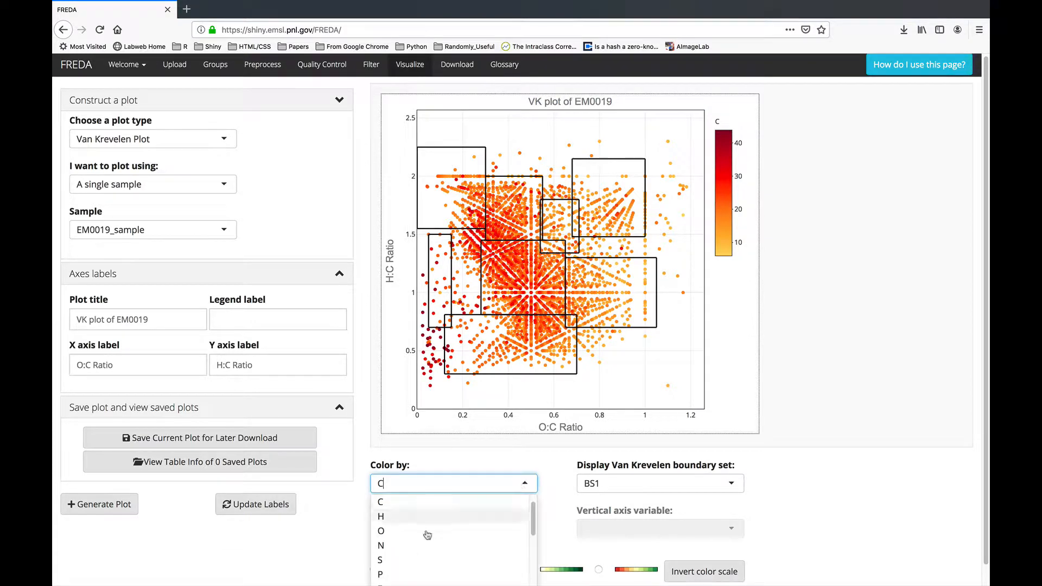
pyautogui.scroll(-5, 421, 533)
pyautogui.scroll(3, 504, 507)
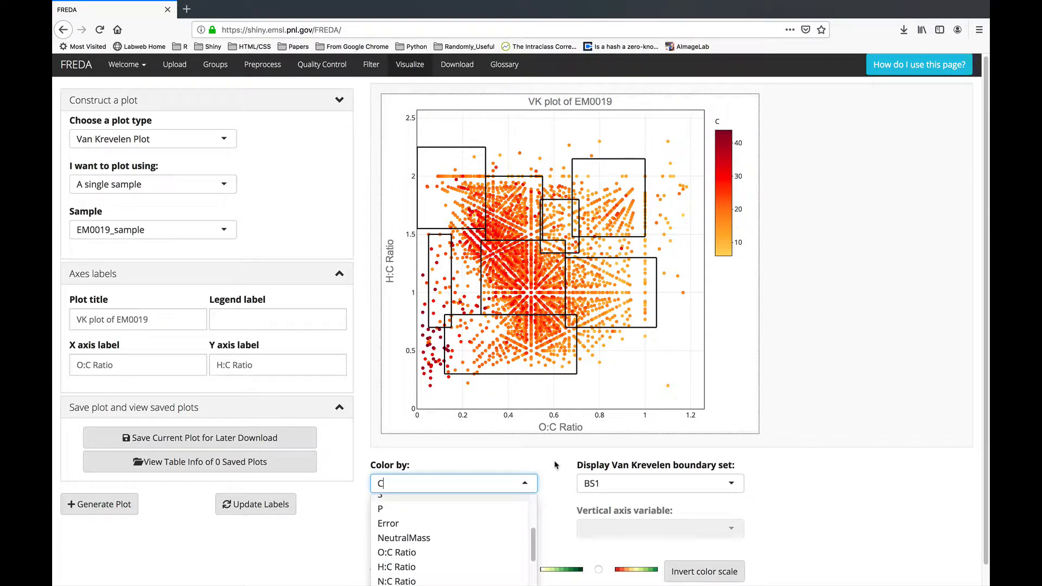
pyautogui.click(613, 482)
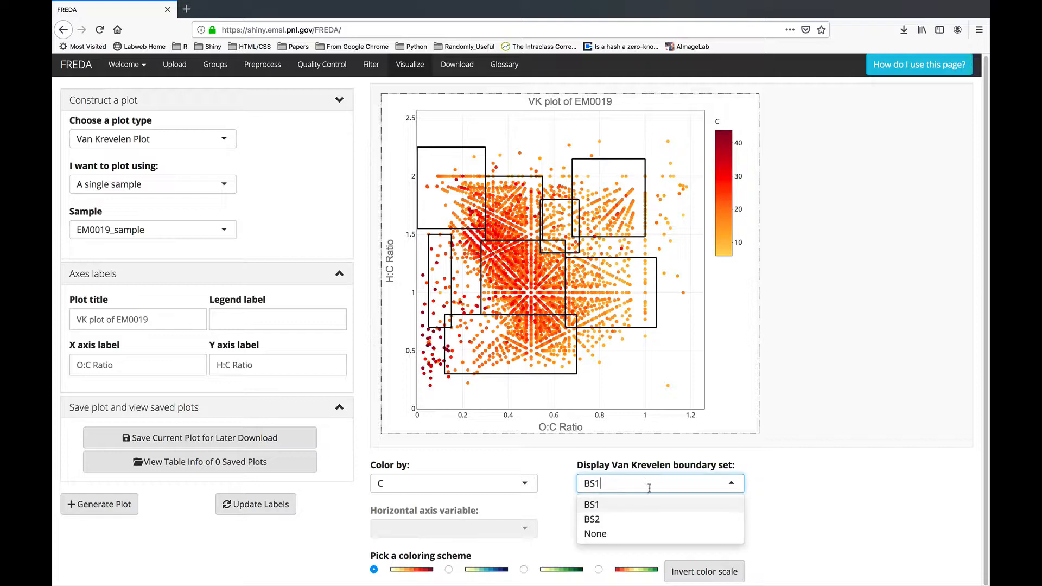
pyautogui.click(553, 460)
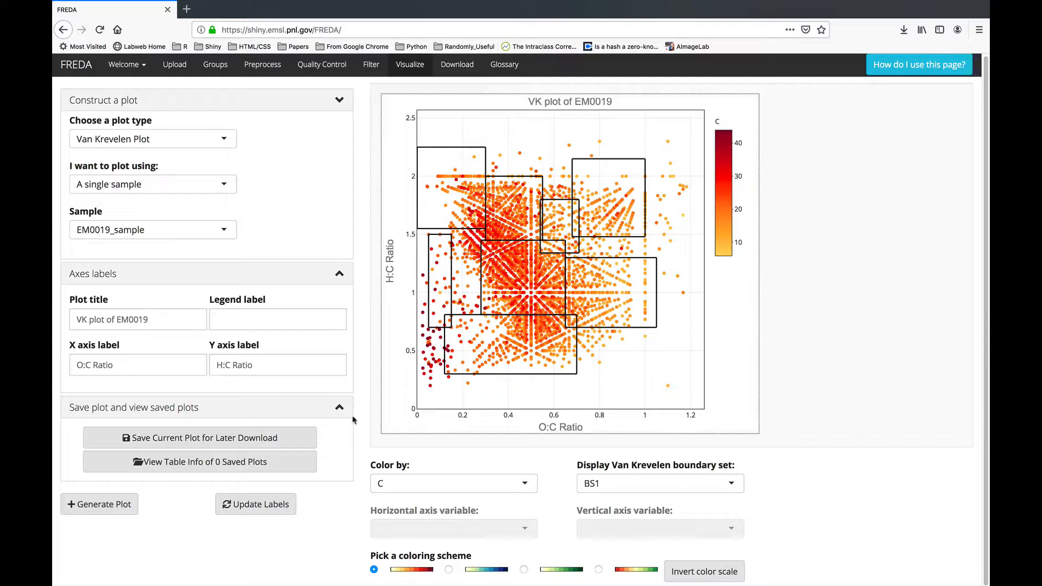
pyautogui.click(229, 438)
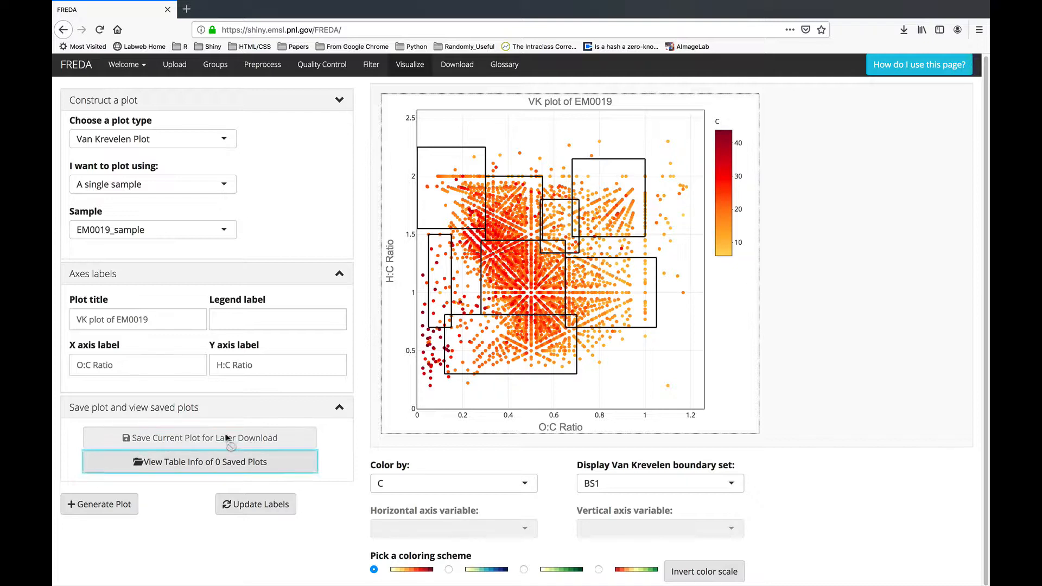
# Switch to multiple samples with the five checked samples and generate the plot.
pyautogui.click(178, 183)
pyautogui.click(152, 234)
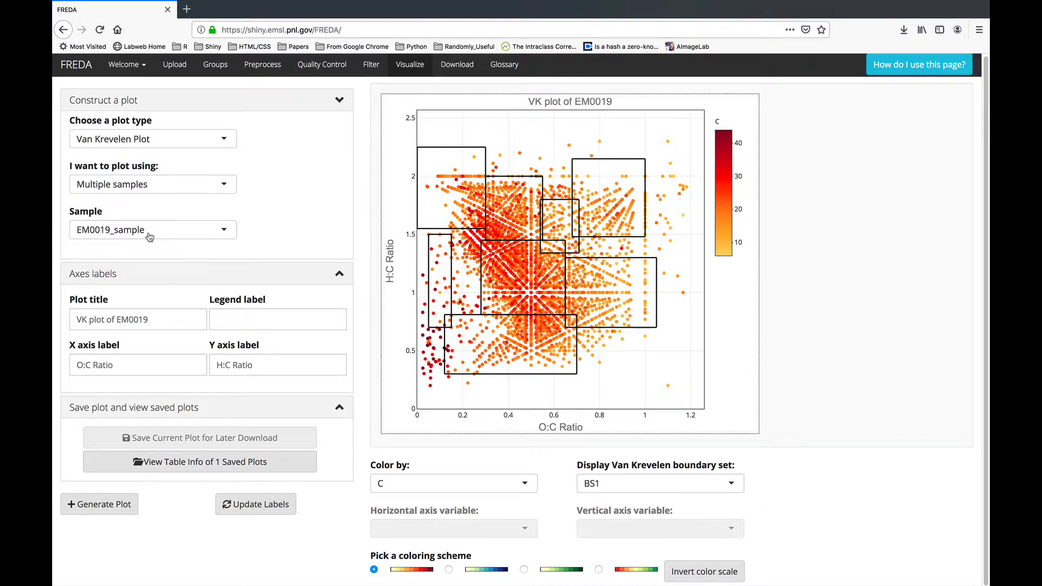
pyautogui.click(193, 236)
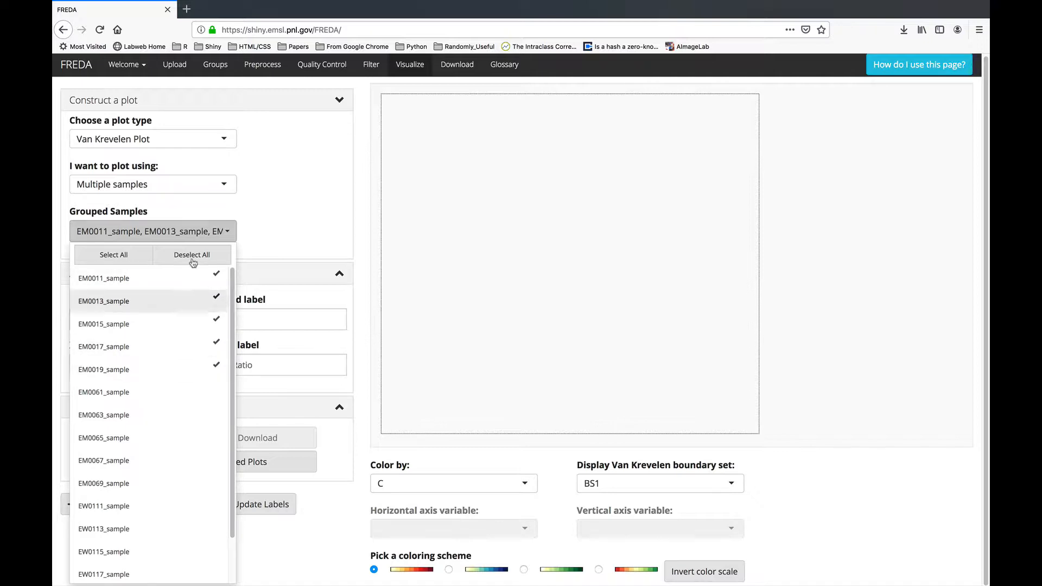
pyautogui.click(369, 230)
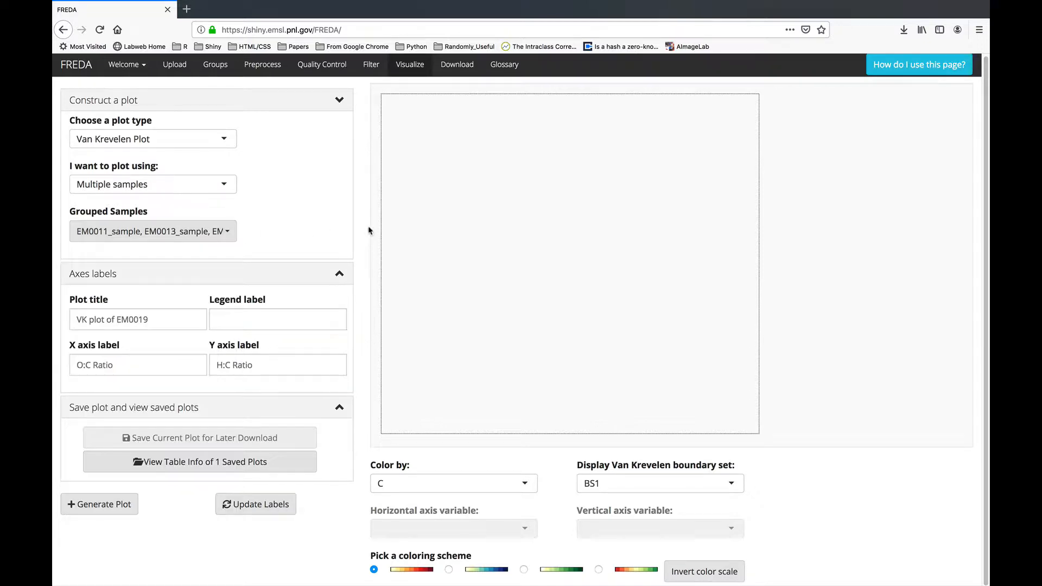
pyautogui.click(105, 504)
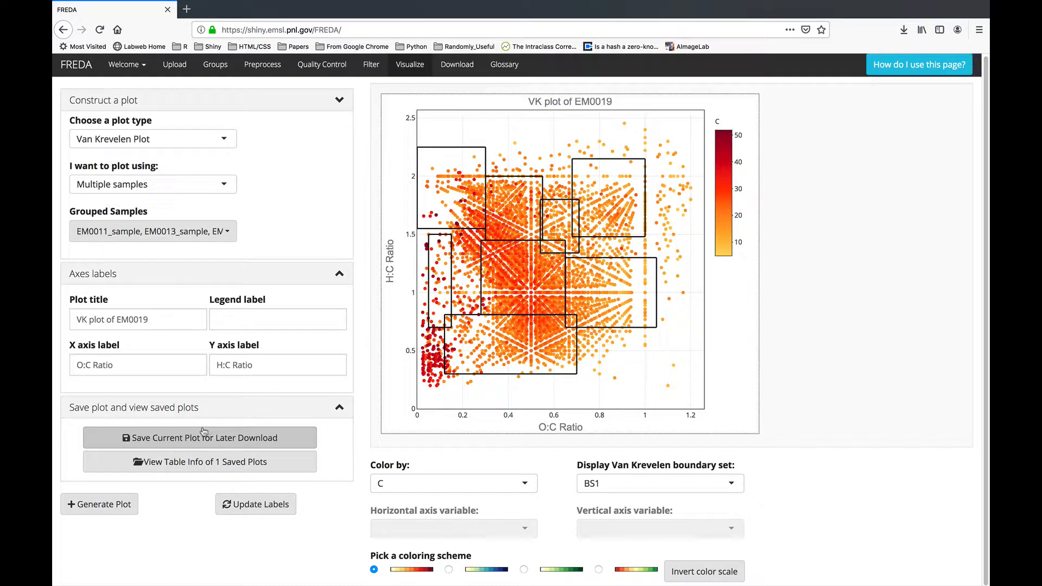
# Delete the plot title, update the labels, and save the untitled multi-sample plot.
pyautogui.moveTo(161, 317); pyautogui.dragTo(53, 320)
pyautogui.click(163, 319)
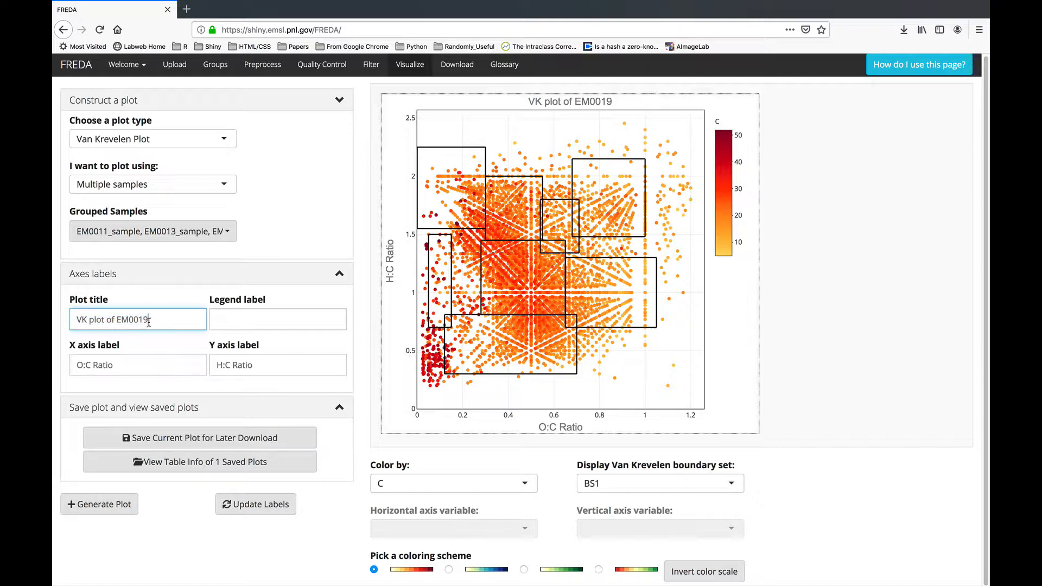
pyautogui.moveTo(149, 322); pyautogui.dragTo(75, 322)
pyautogui.press('BackSpace')
pyautogui.click(261, 505)
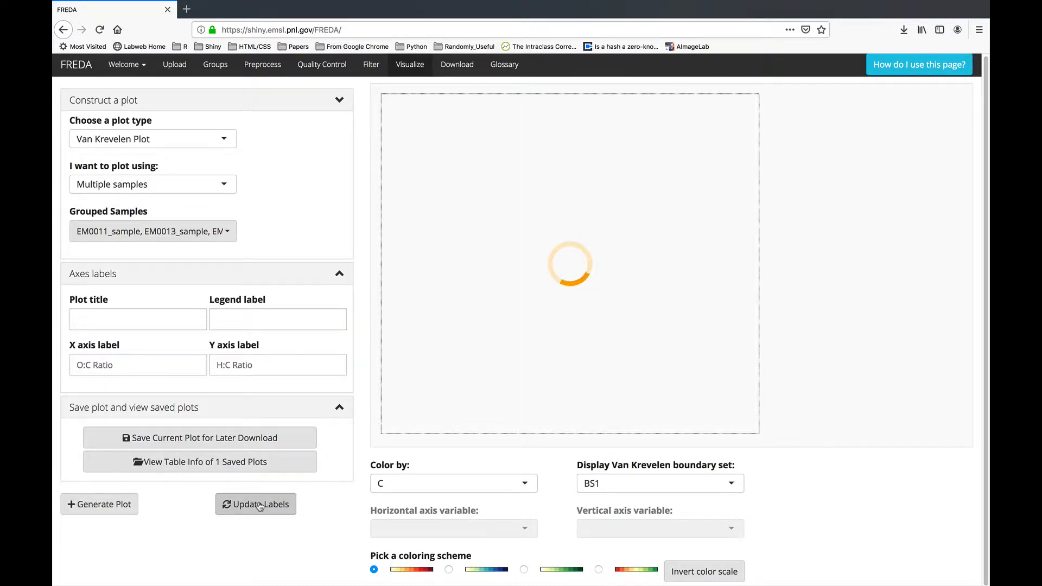
pyautogui.click(298, 434)
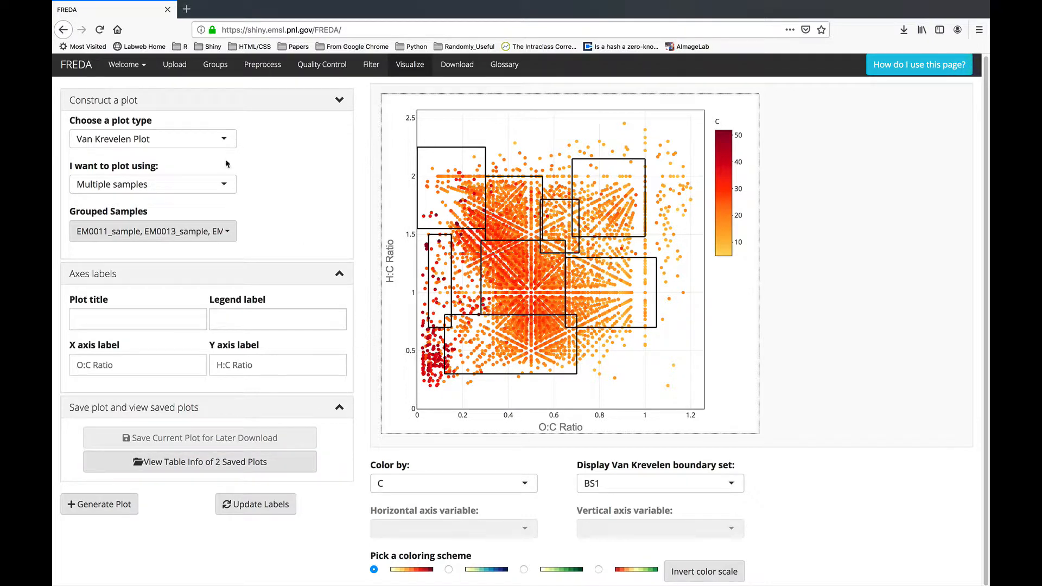
pyautogui.click(194, 188)
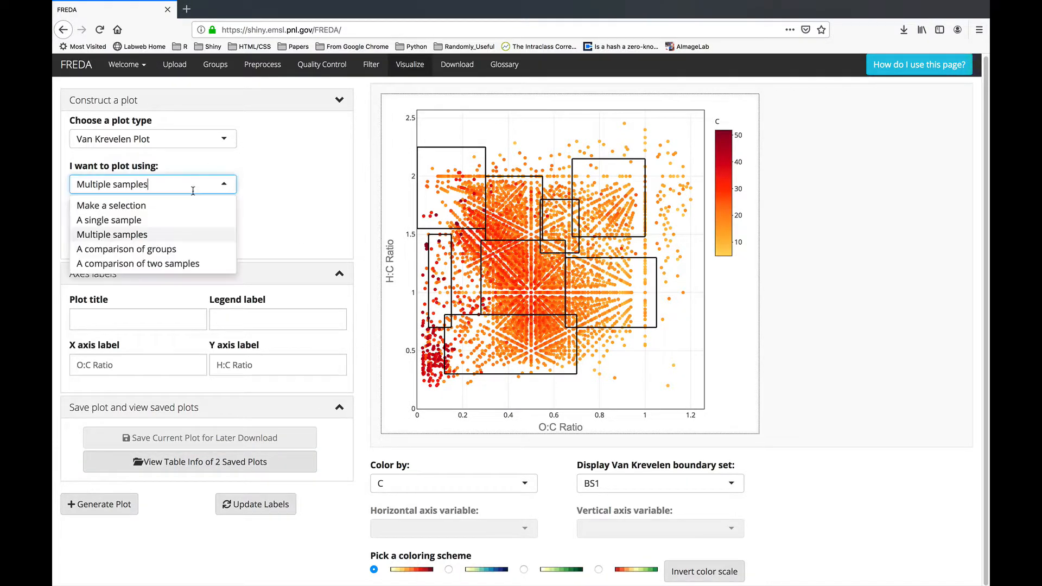
# Compare groups with group1 versus group2, checking their definitions on the Groups tab.
pyautogui.click(161, 251)
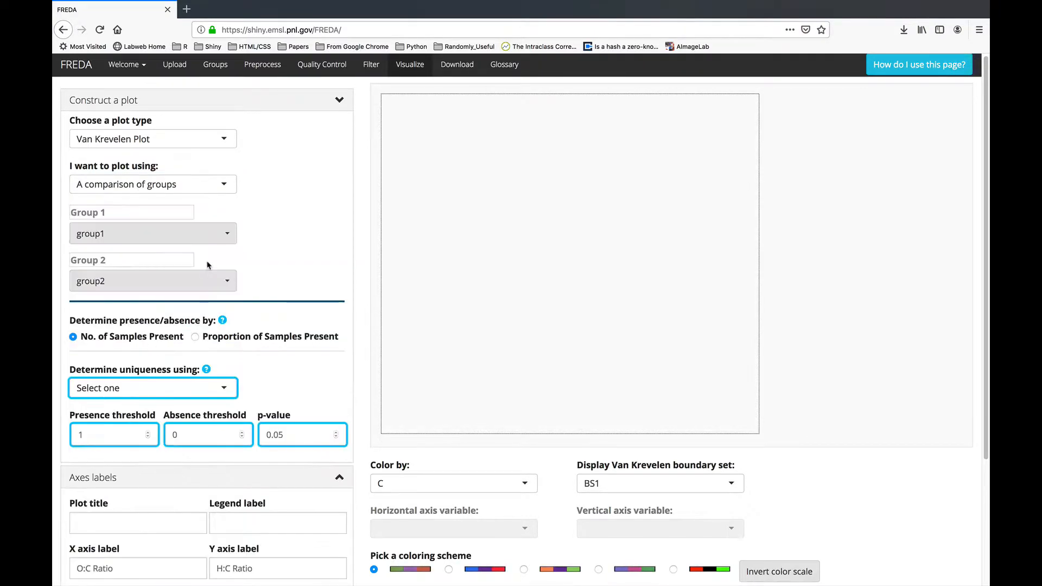
pyautogui.click(120, 234)
pyautogui.click(118, 255)
pyautogui.click(120, 281)
pyautogui.click(126, 282)
pyautogui.click(216, 66)
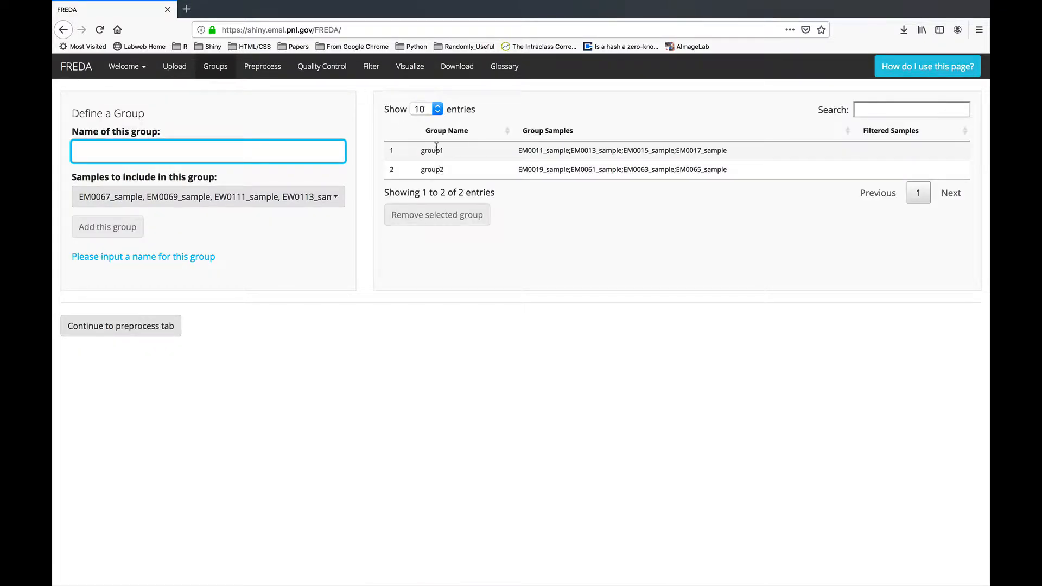
pyautogui.click(403, 75)
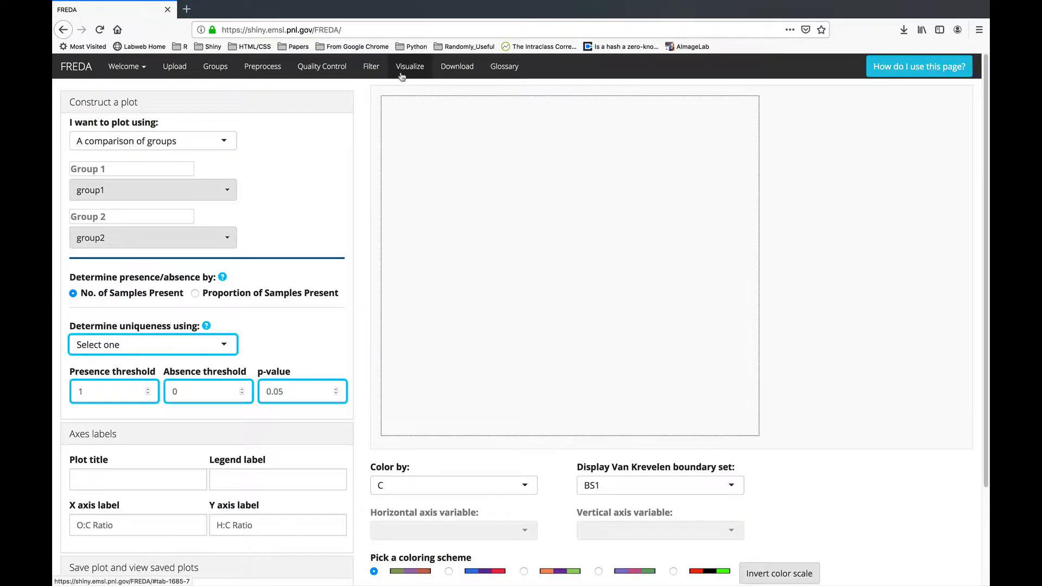
pyautogui.scroll(-1, 239, 350)
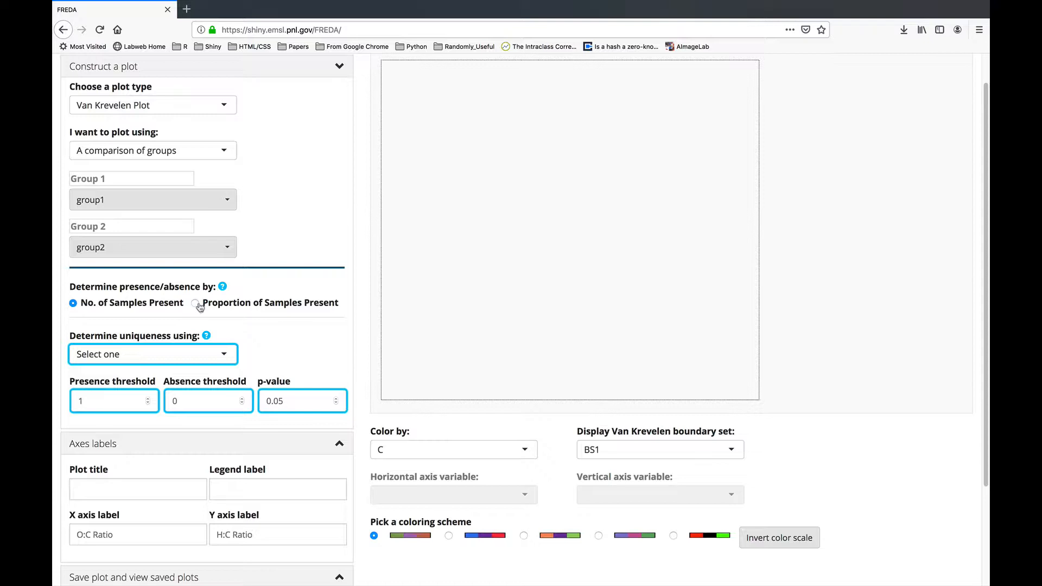
# Use the G test for uniqueness with presence threshold 1 and generate the group-comparison plot.
pyautogui.scroll(-3, 182, 264)
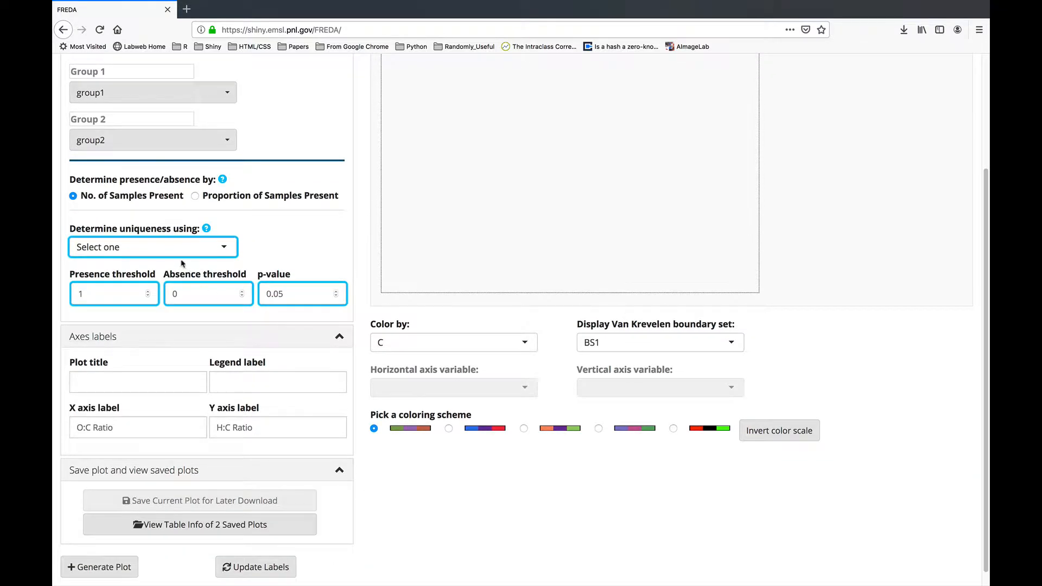
pyautogui.click(152, 245)
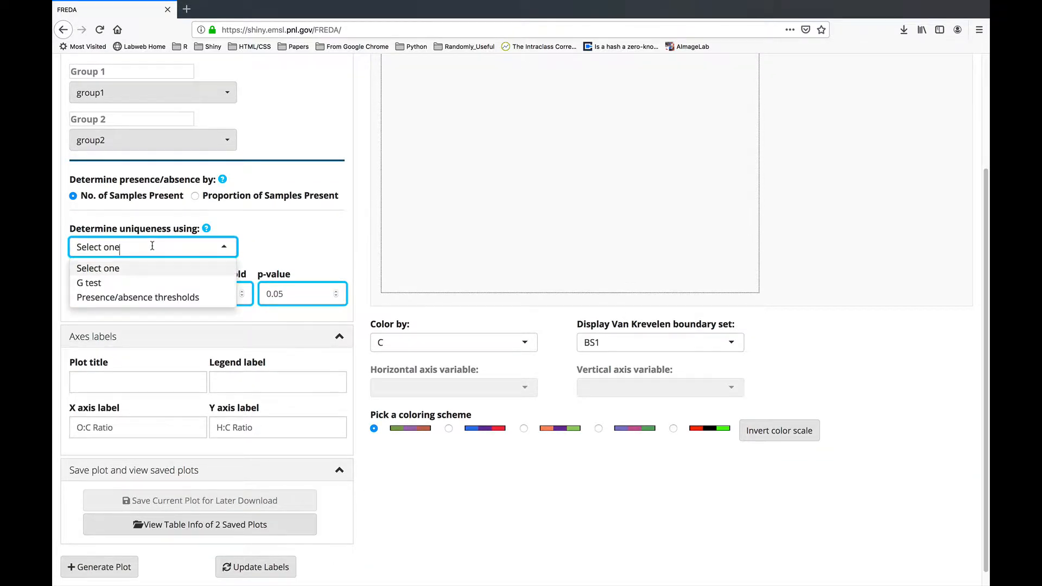
pyautogui.click(104, 283)
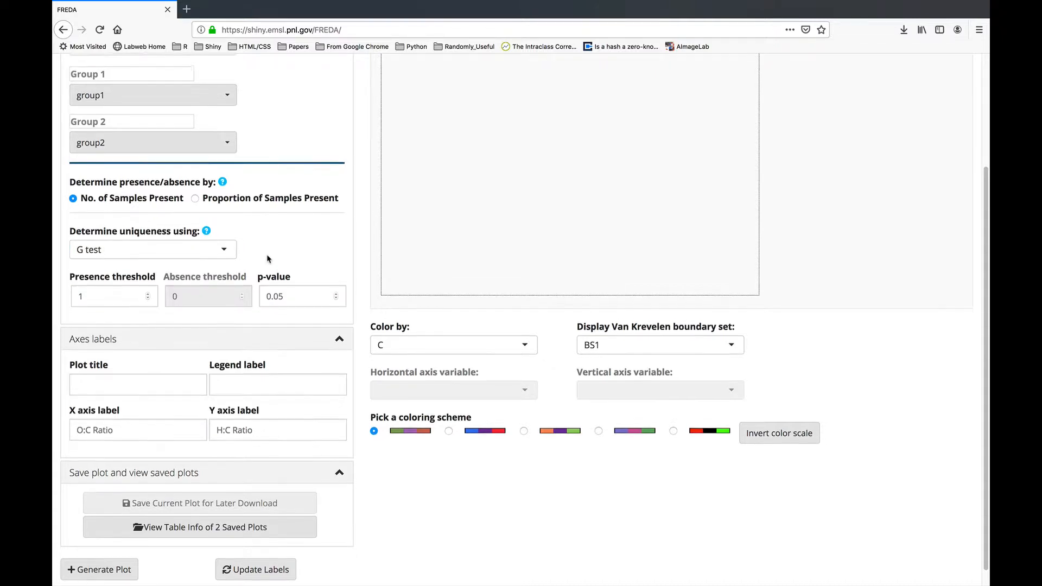
pyautogui.scroll(1, 162, 255)
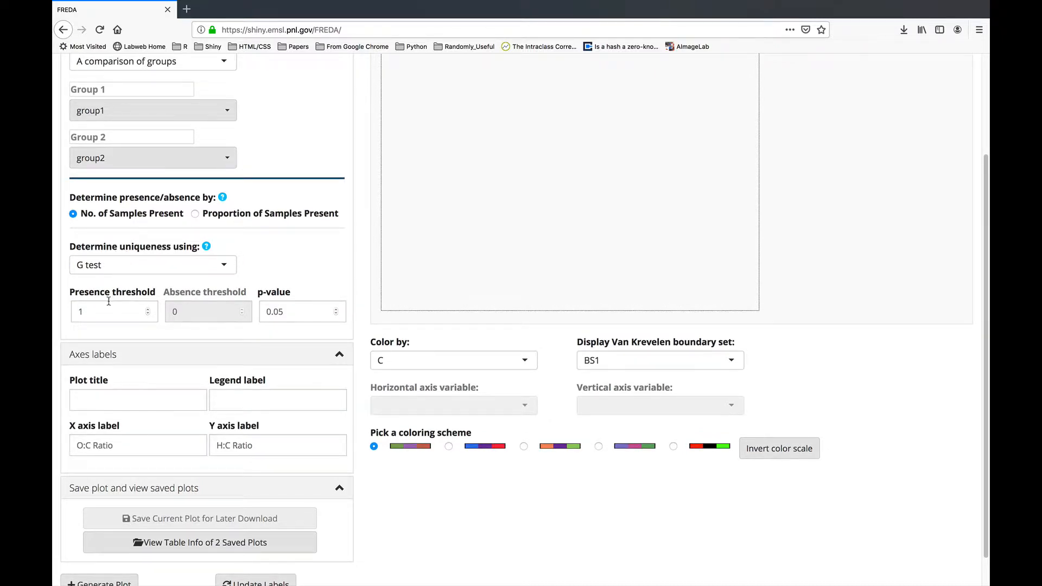
pyautogui.moveTo(90, 313); pyautogui.dragTo(76, 313)
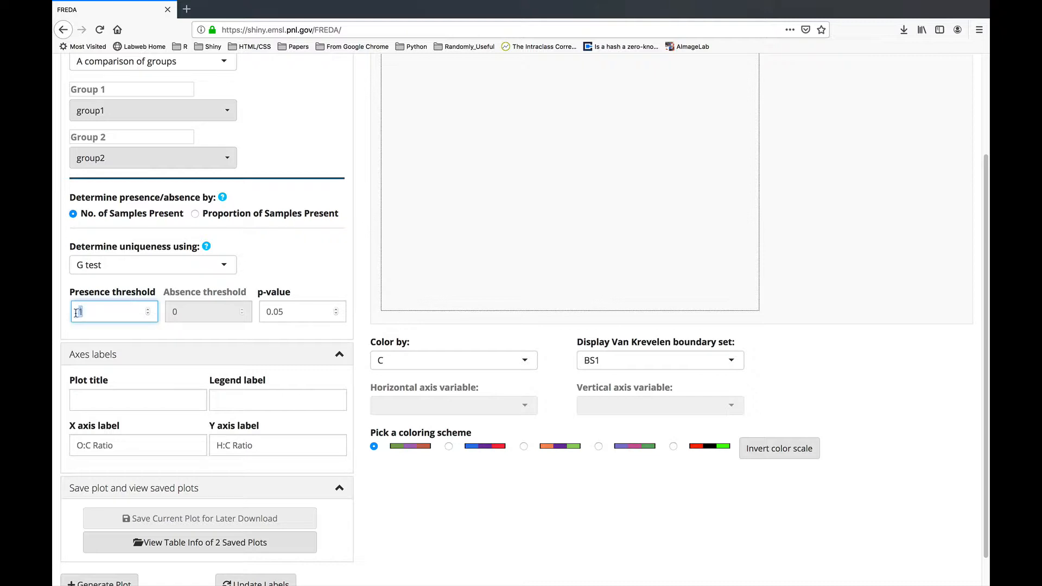
pyautogui.click(94, 312)
pyautogui.scroll(-2, 297, 315)
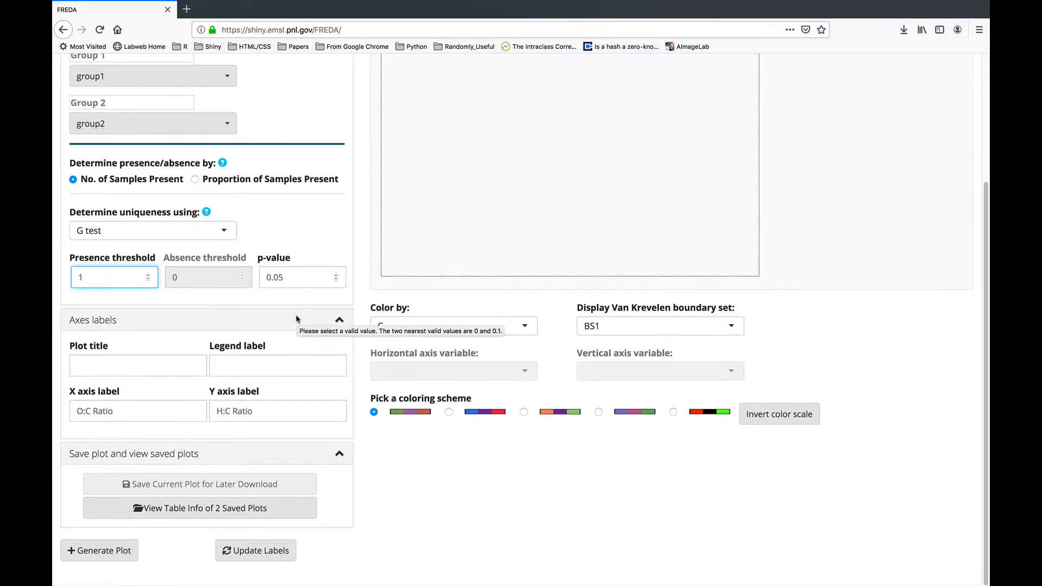
pyautogui.click(101, 560)
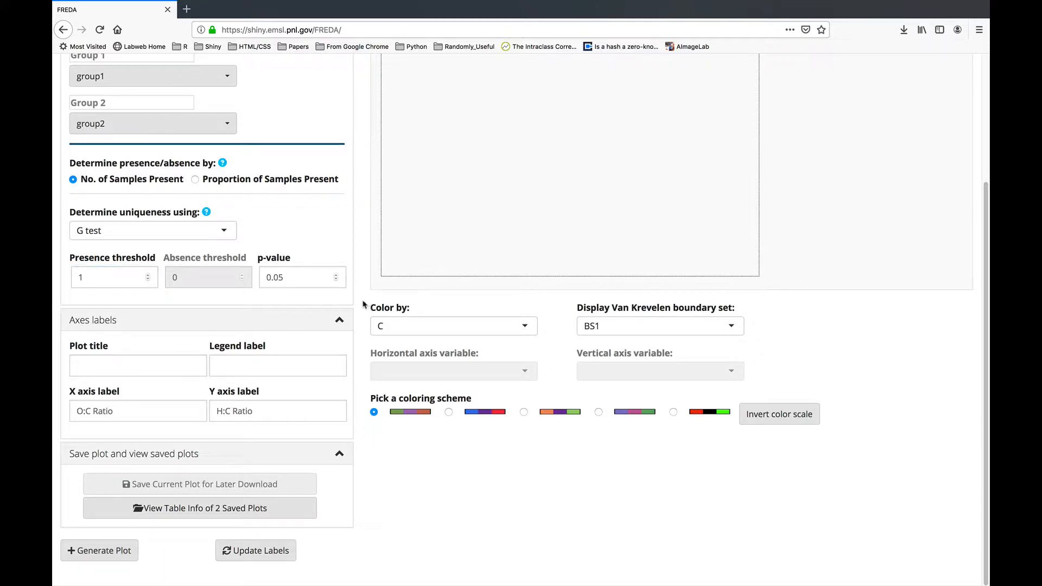
pyautogui.scroll(3, 362, 304)
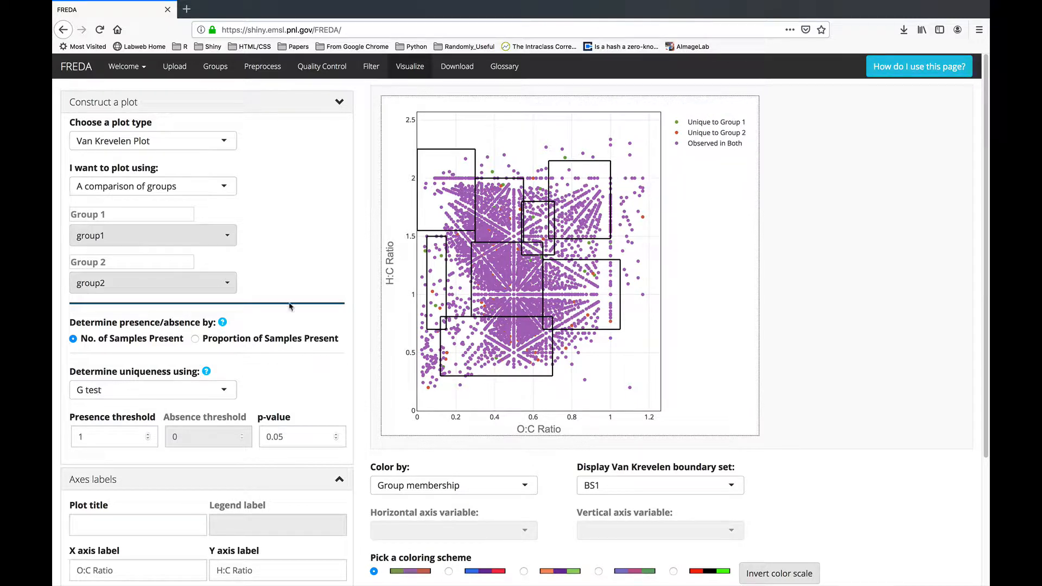
# Hide the 'Observed in Both' points using the plot legend.
pyautogui.click(678, 145)
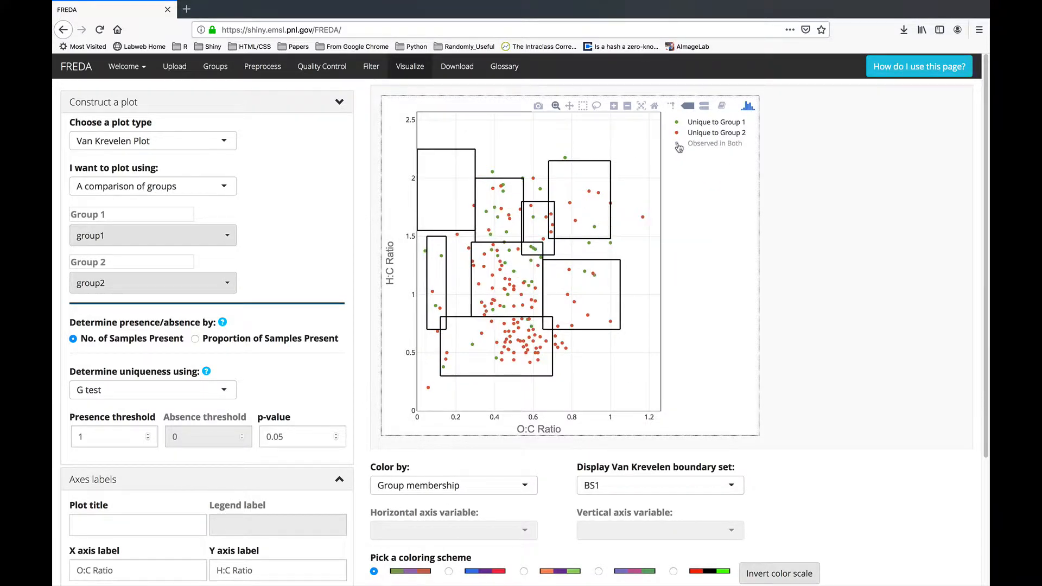
# Save the group1 versus group2 comparison plot for later download.
pyautogui.scroll(-5, 168, 516)
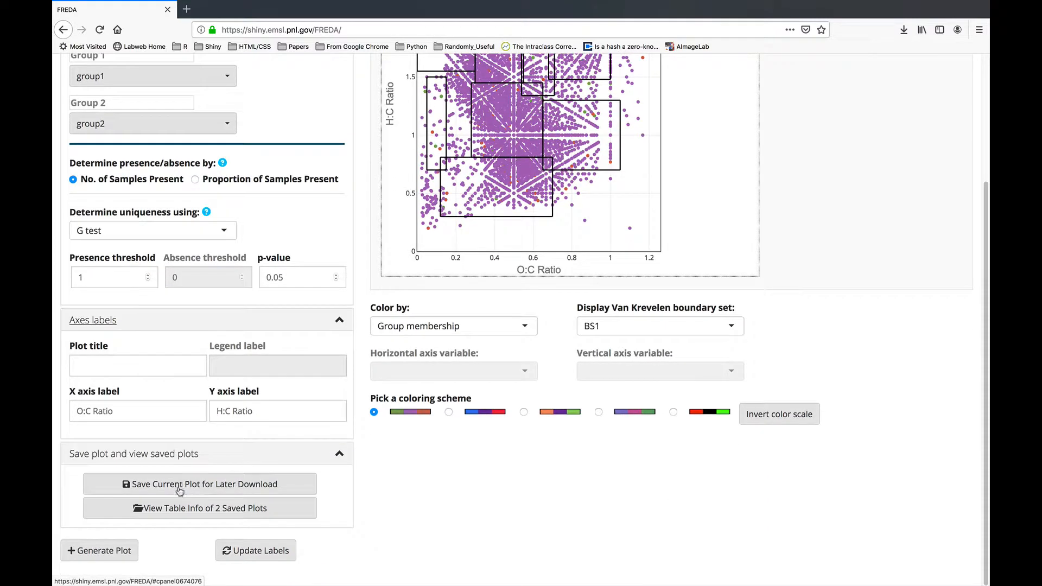
pyautogui.click(196, 487)
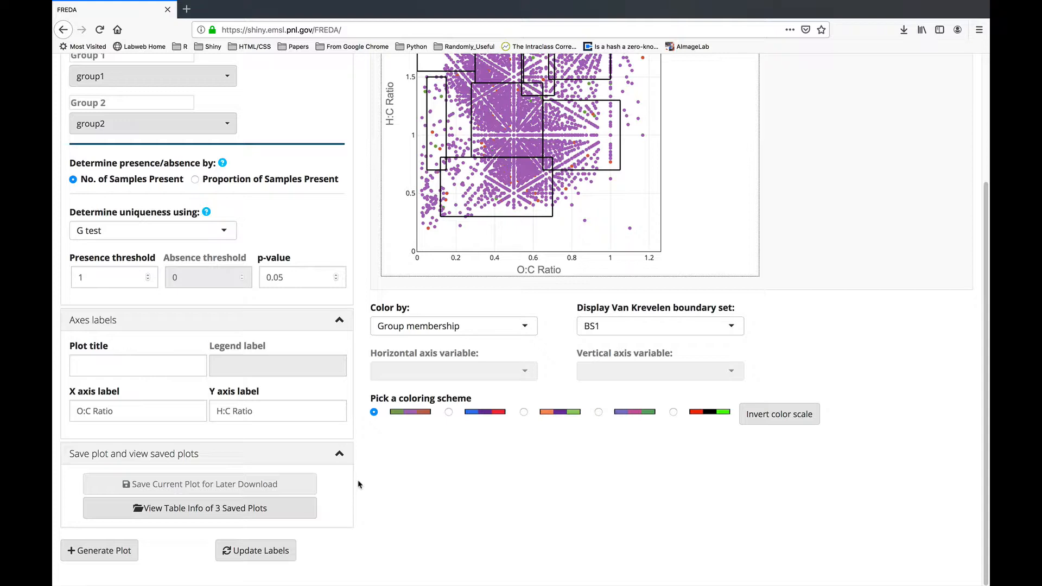
pyautogui.scroll(5, 358, 485)
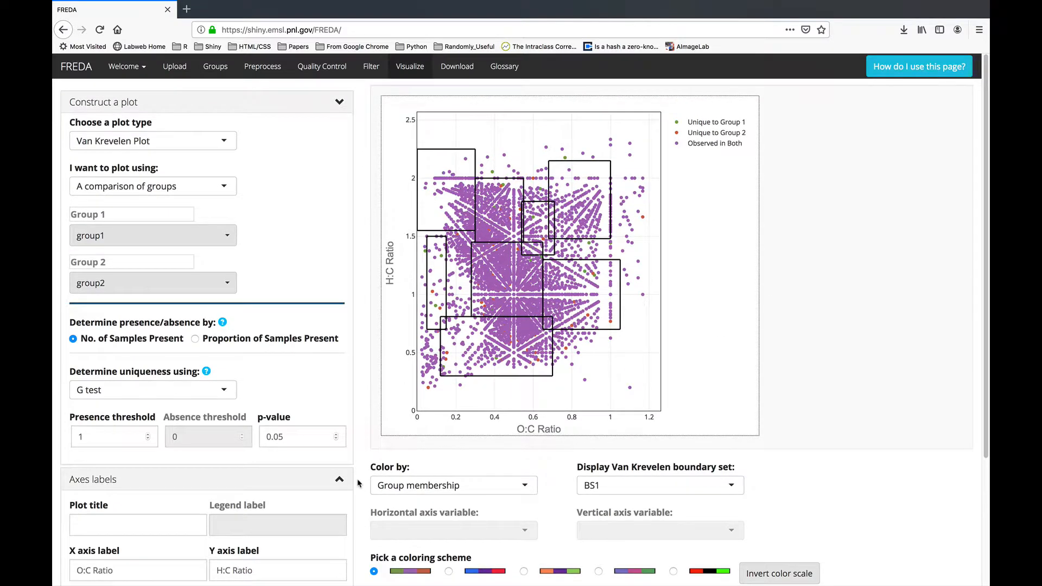
# Switch to a comparison of two samples with uniqueness by presence/absence thresholds.
pyautogui.click(190, 193)
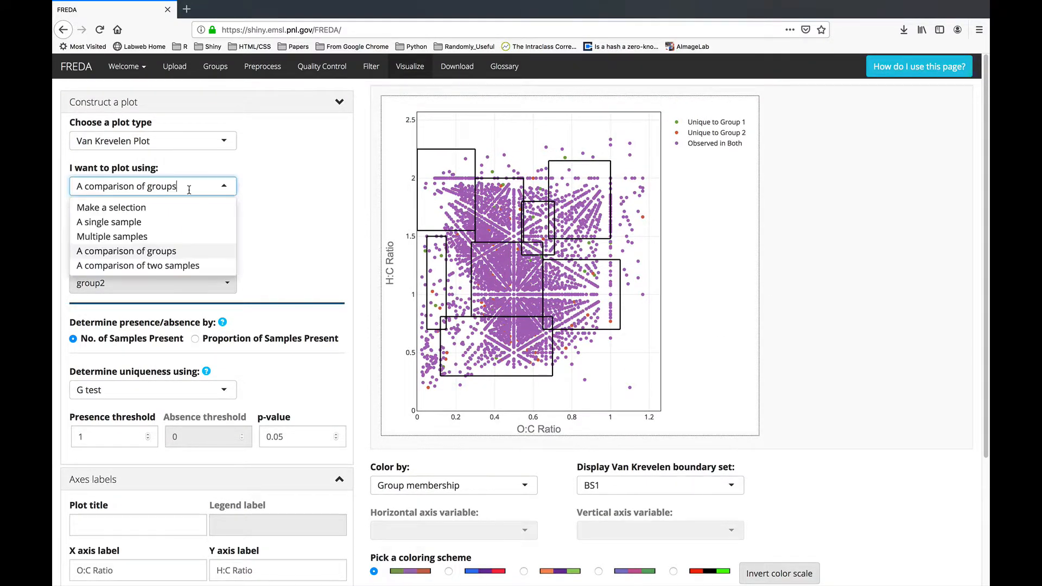
pyautogui.click(153, 271)
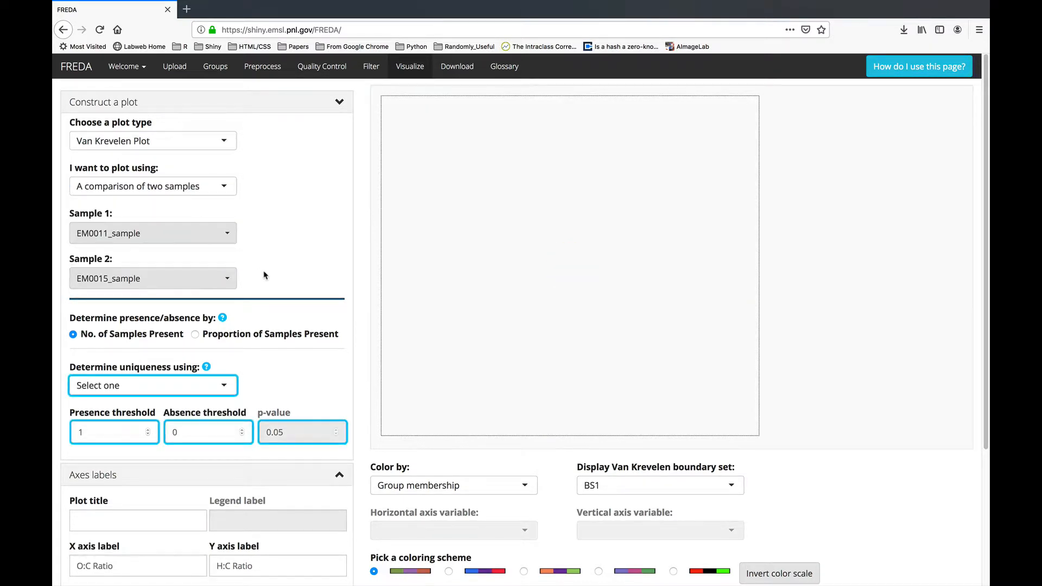
pyautogui.scroll(-3, 362, 254)
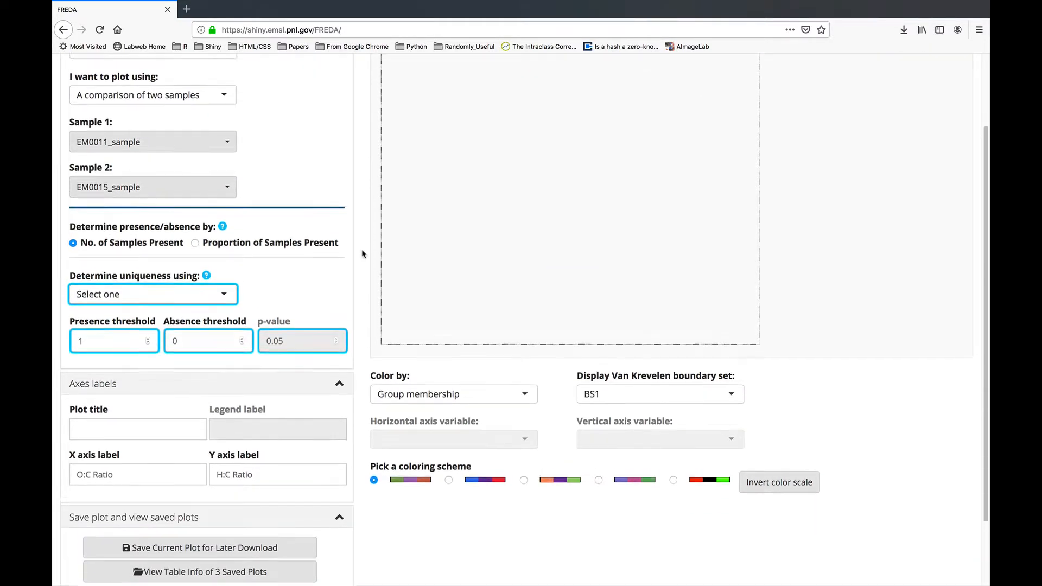
pyautogui.scroll(3, 362, 254)
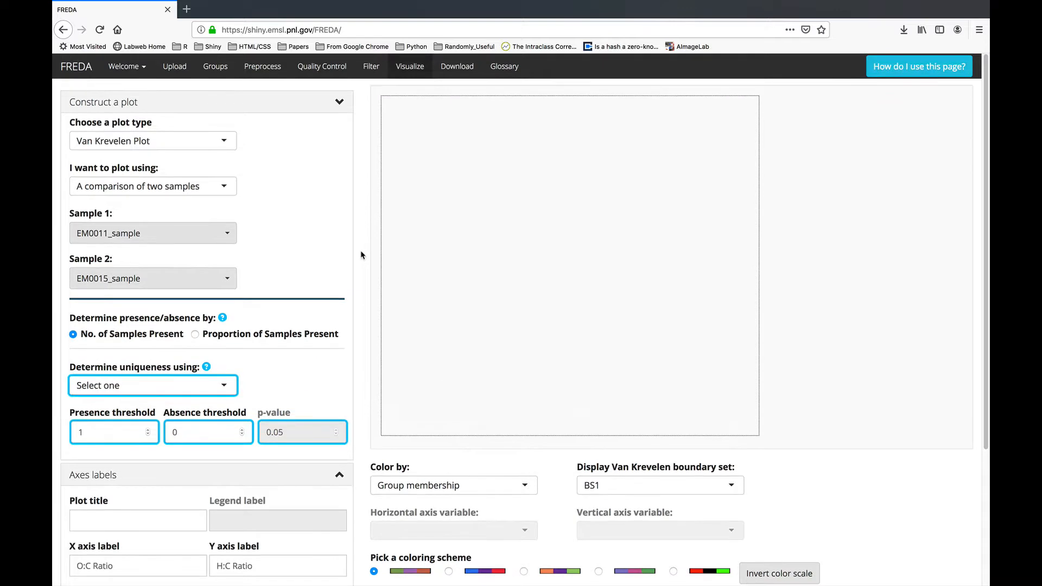
pyautogui.click(131, 387)
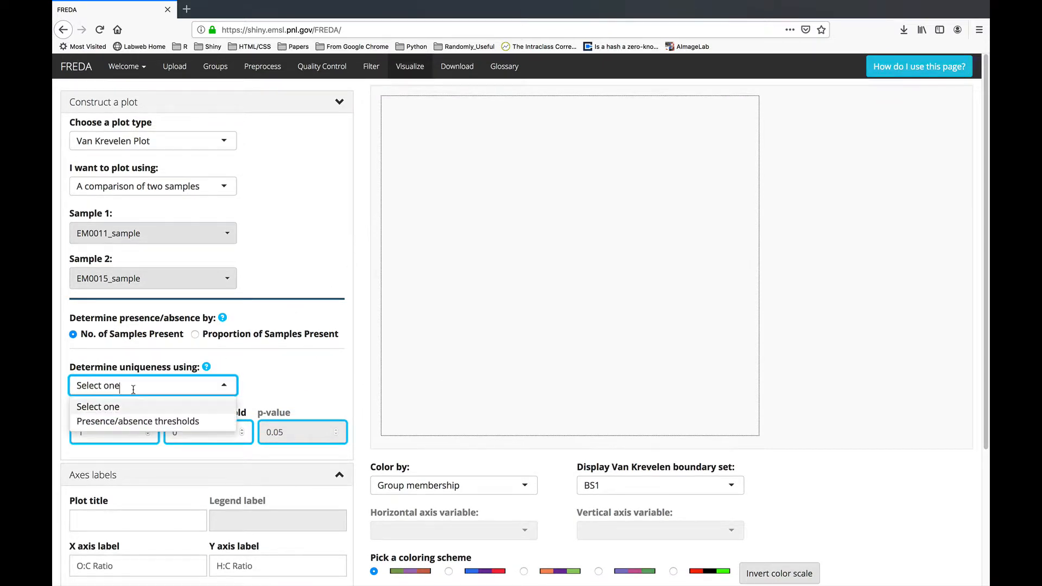
pyautogui.click(117, 422)
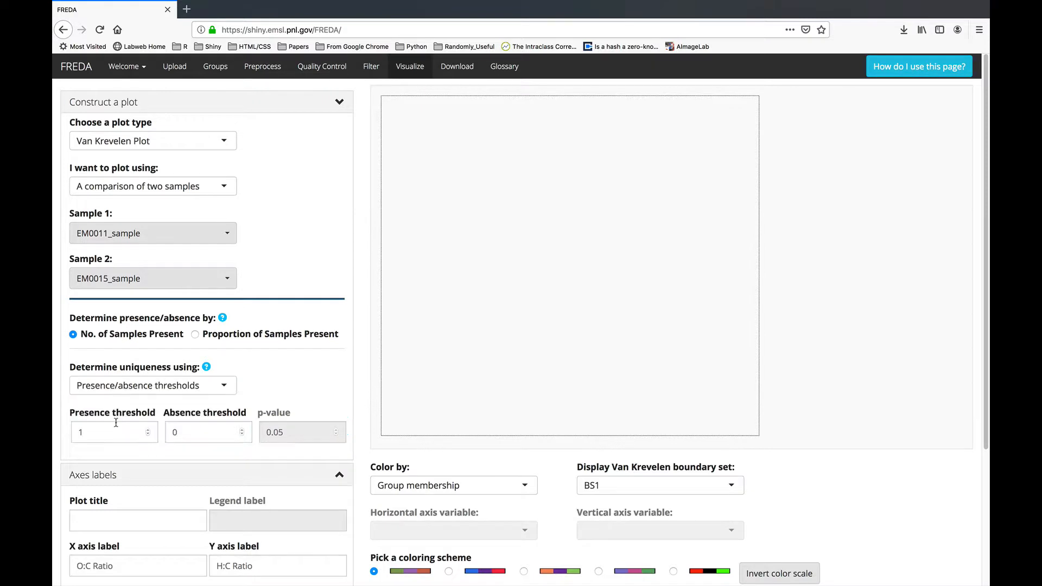
# Keep thresholds 1 and 0 and generate the EM0011_sample versus EM0015_sample plot.
pyautogui.scroll(-3, 151, 423)
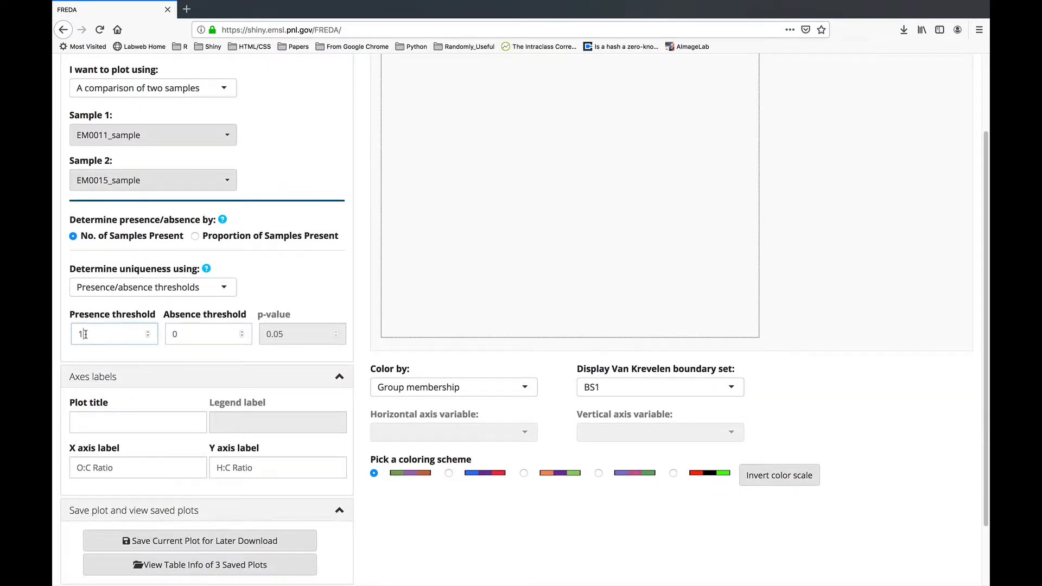
pyautogui.moveTo(87, 334); pyautogui.dragTo(77, 333)
pyautogui.moveTo(197, 337); pyautogui.dragTo(166, 336)
pyautogui.scroll(-2, 234, 432)
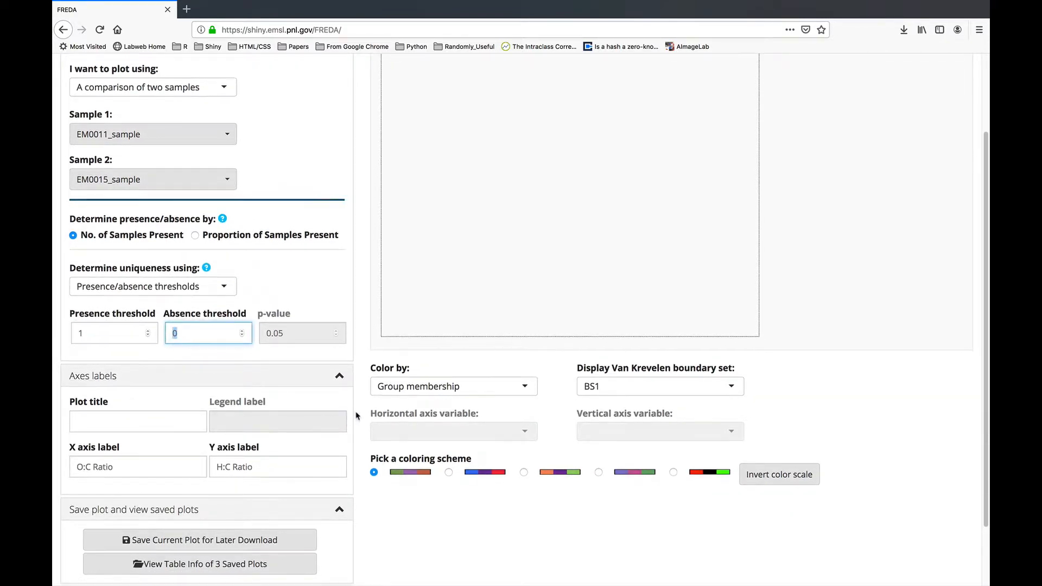
pyautogui.click(111, 532)
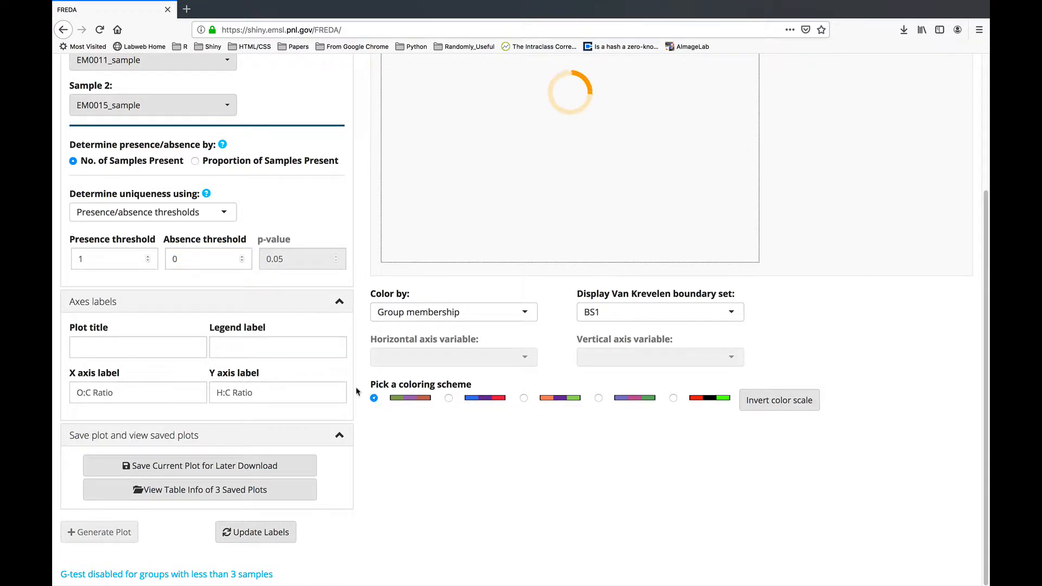
pyautogui.scroll(5, 358, 390)
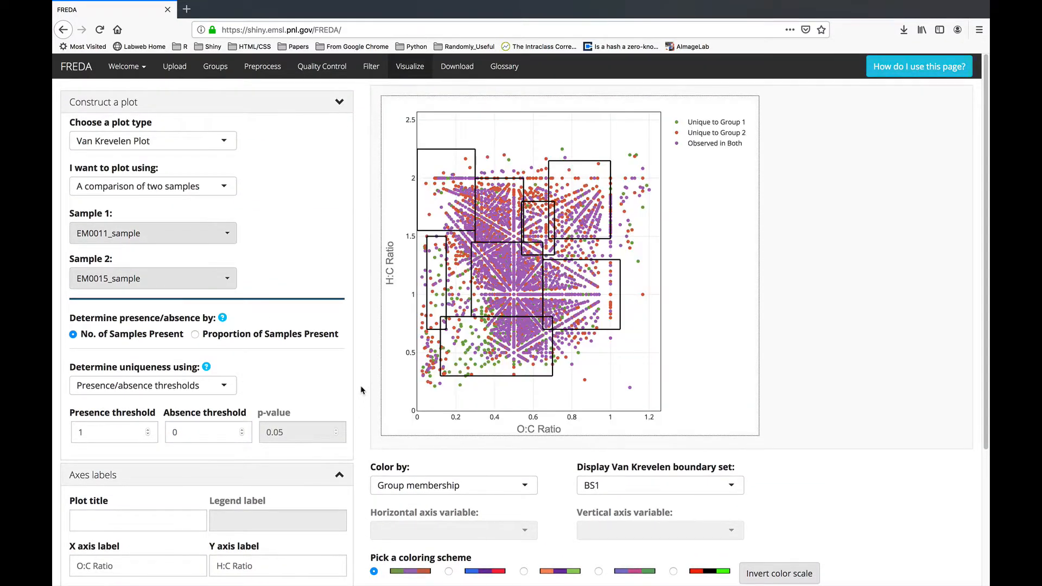
# Hide points observed in both samples and save the two-sample plot, making four saved plots.
pyautogui.click(678, 144)
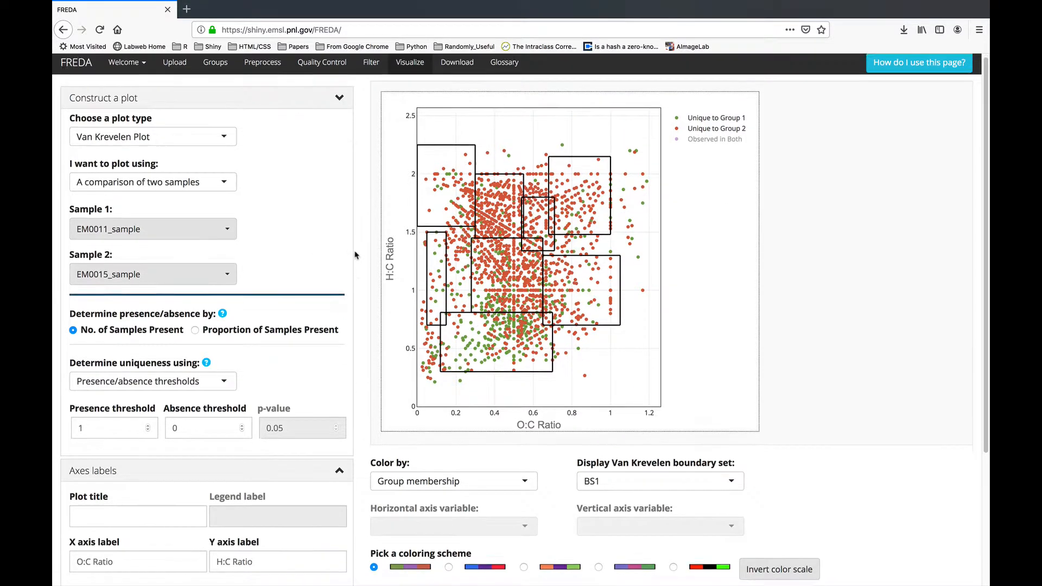
pyautogui.scroll(-5, 355, 256)
pyautogui.click(227, 468)
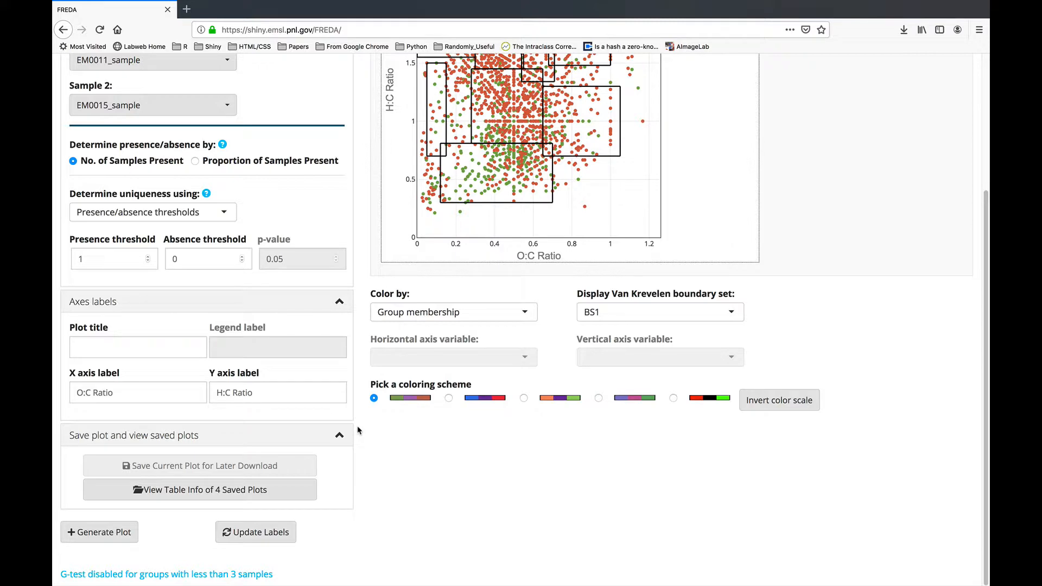
pyautogui.scroll(5, 357, 430)
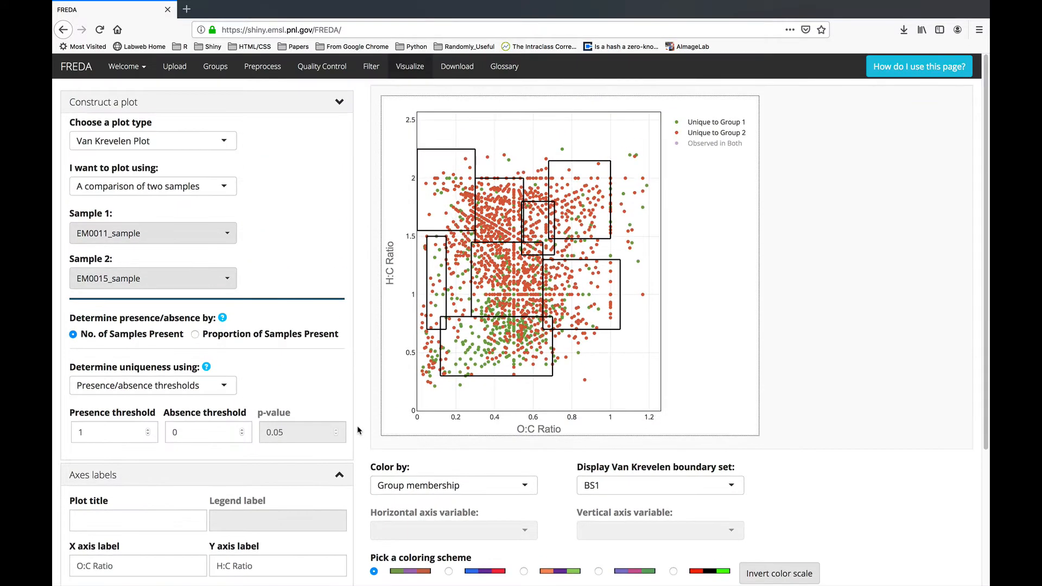
# Review the plot type and plotting-mode lists without changing the Van Krevelen settings.
pyautogui.click(158, 145)
pyautogui.click(380, 208)
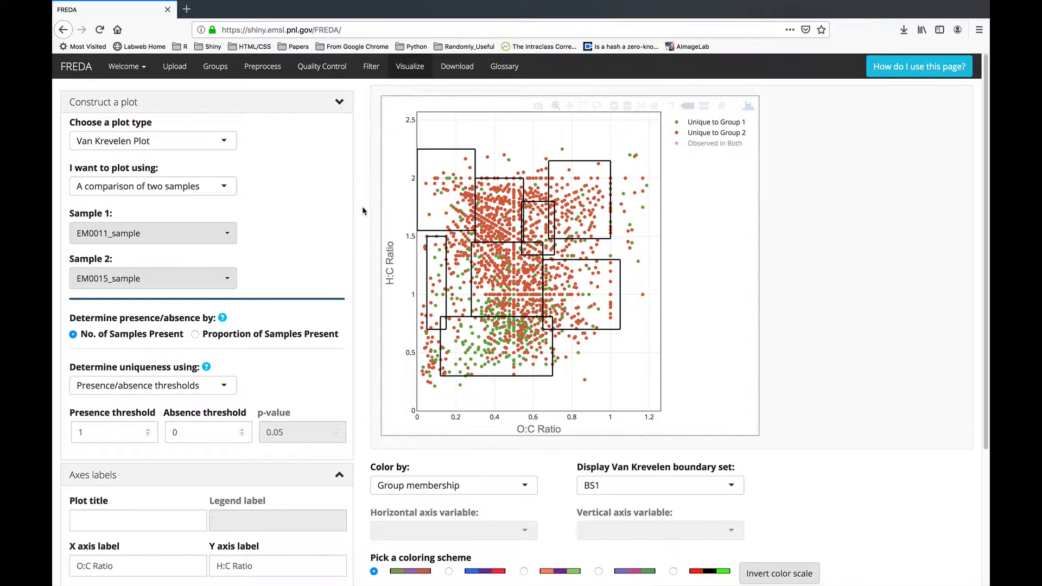
pyautogui.click(151, 190)
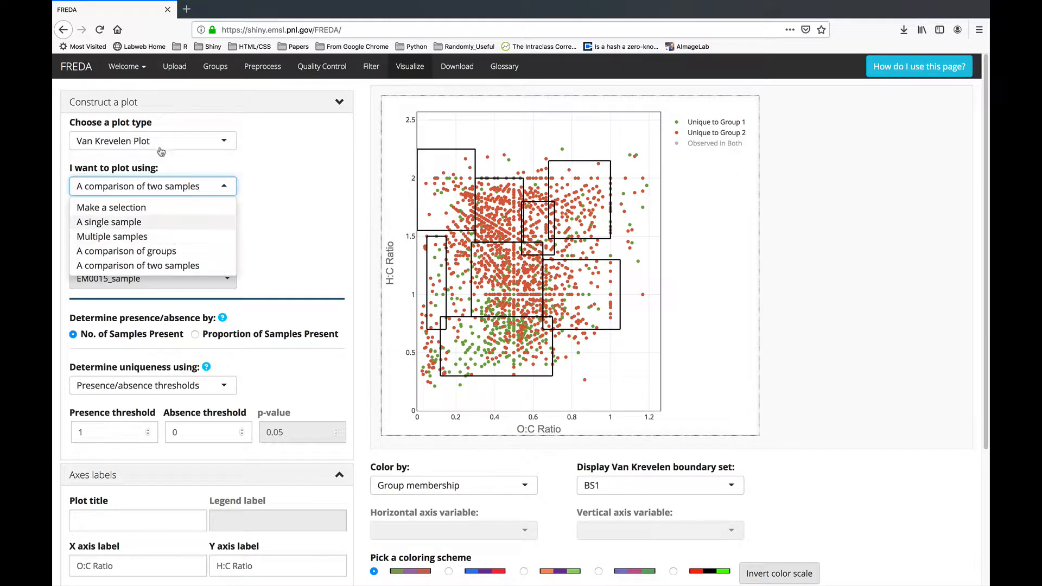
pyautogui.click(261, 159)
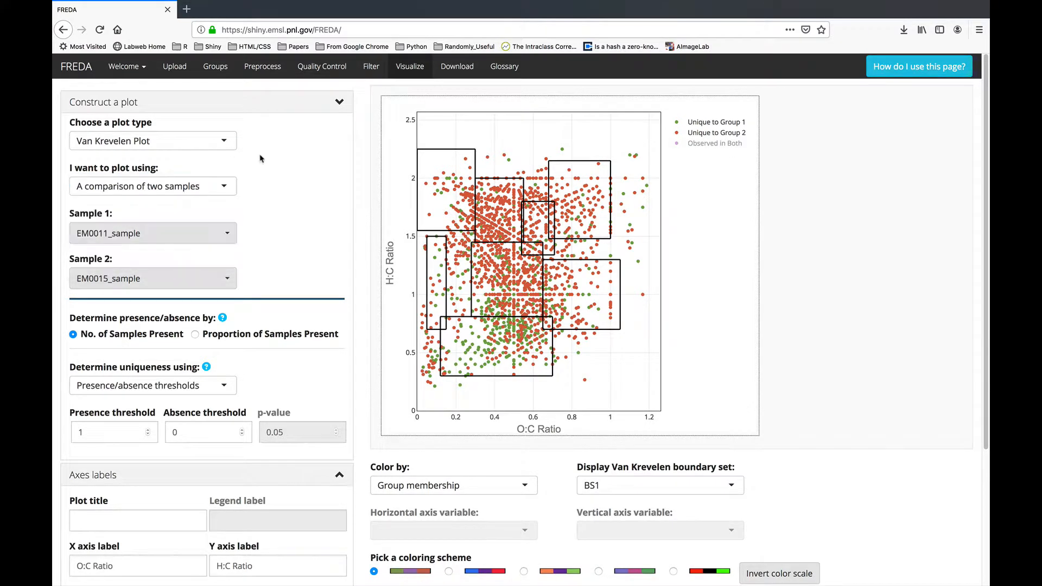
pyautogui.click(163, 142)
# Generate a Kendrick plot of single sample EM0063_sample and save it for download.
pyautogui.click(120, 176)
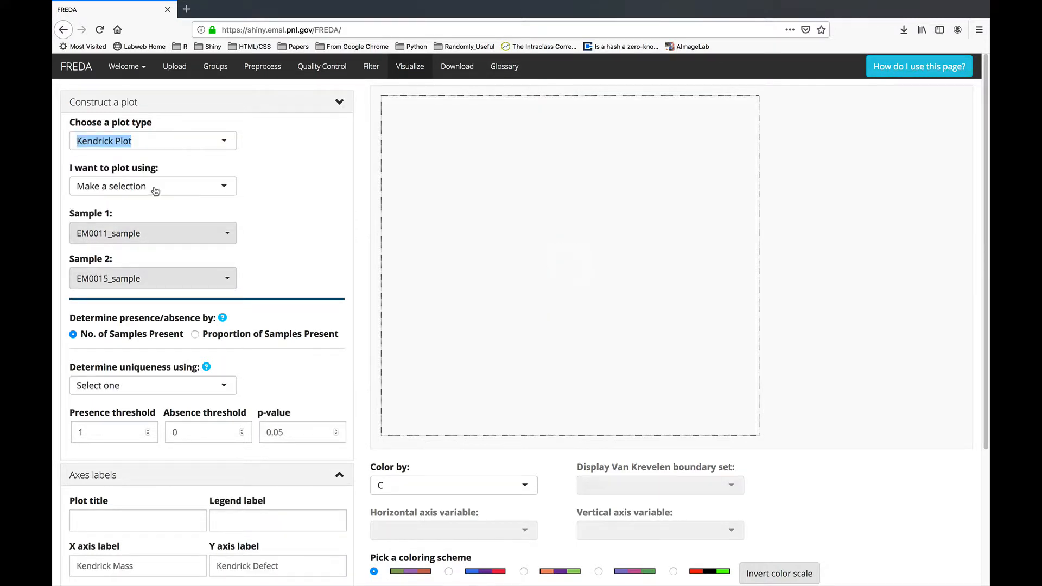
pyautogui.click(155, 188)
pyautogui.click(134, 220)
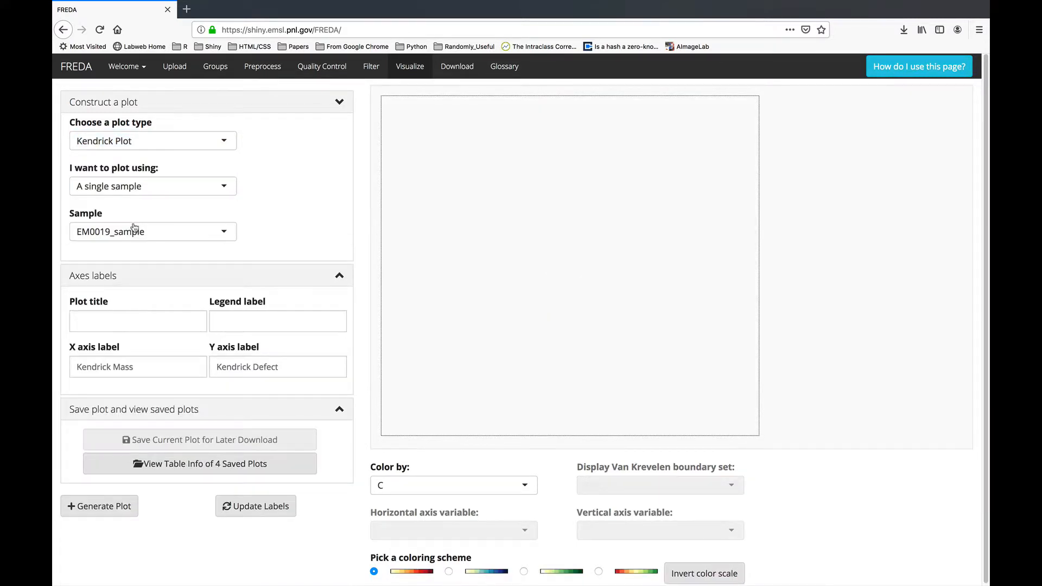
pyautogui.click(135, 228)
pyautogui.click(133, 338)
pyautogui.click(121, 509)
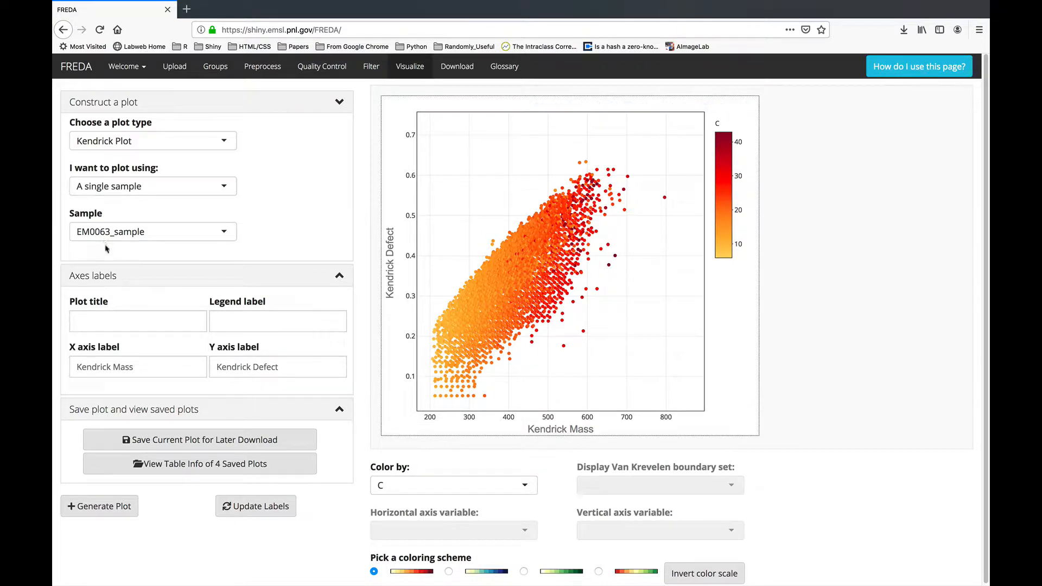
pyautogui.click(251, 437)
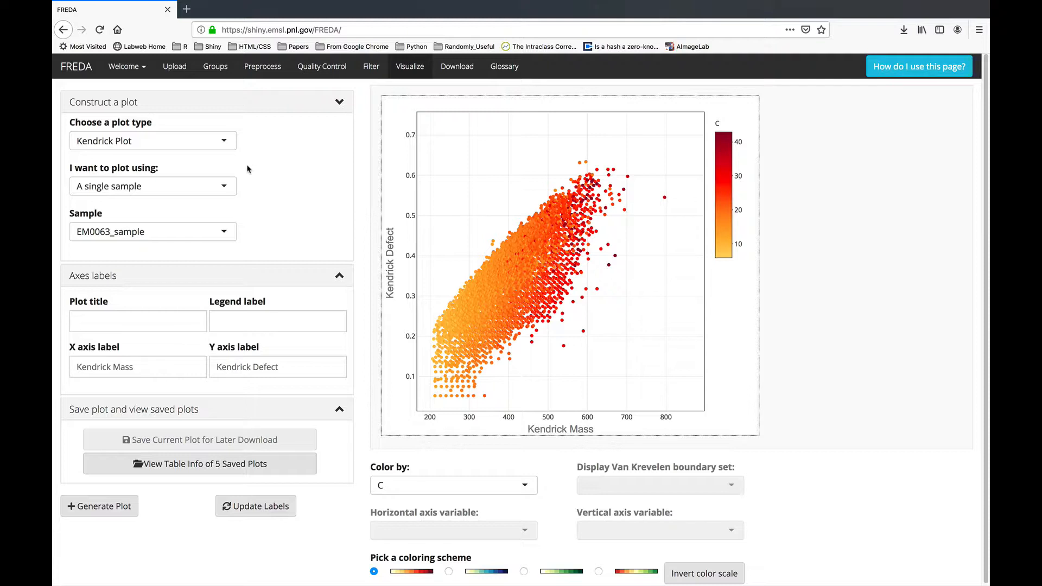
pyautogui.click(195, 142)
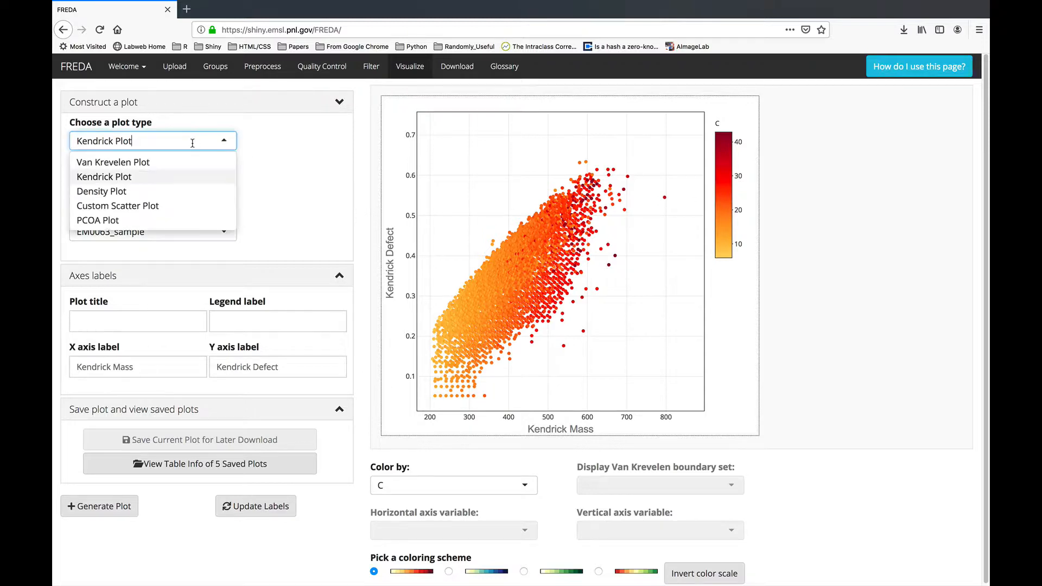
# Generate a Density Plot of C for the single sample EW0115_sample.
pyautogui.click(150, 194)
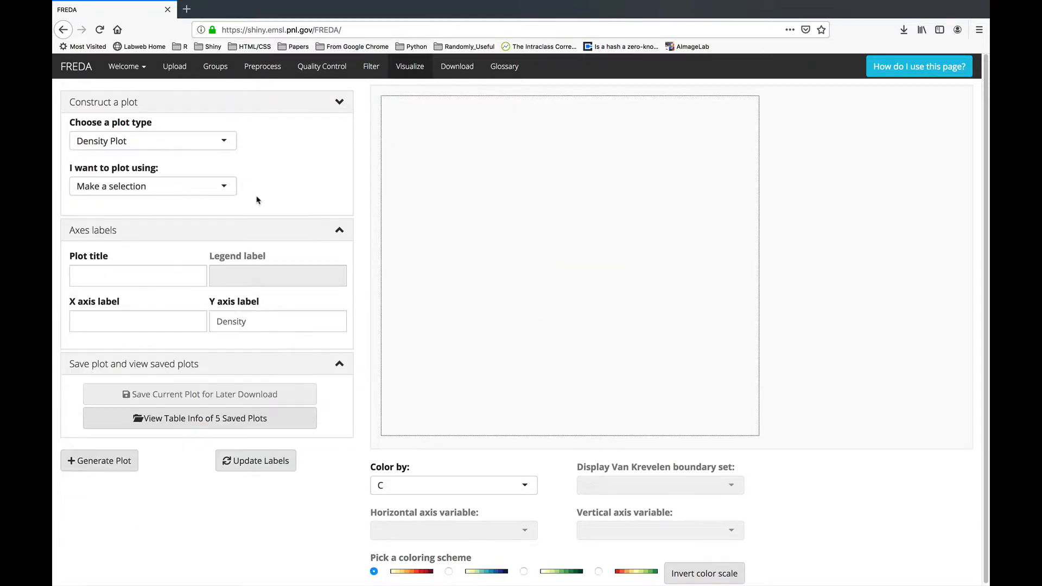
pyautogui.click(219, 185)
pyautogui.click(171, 221)
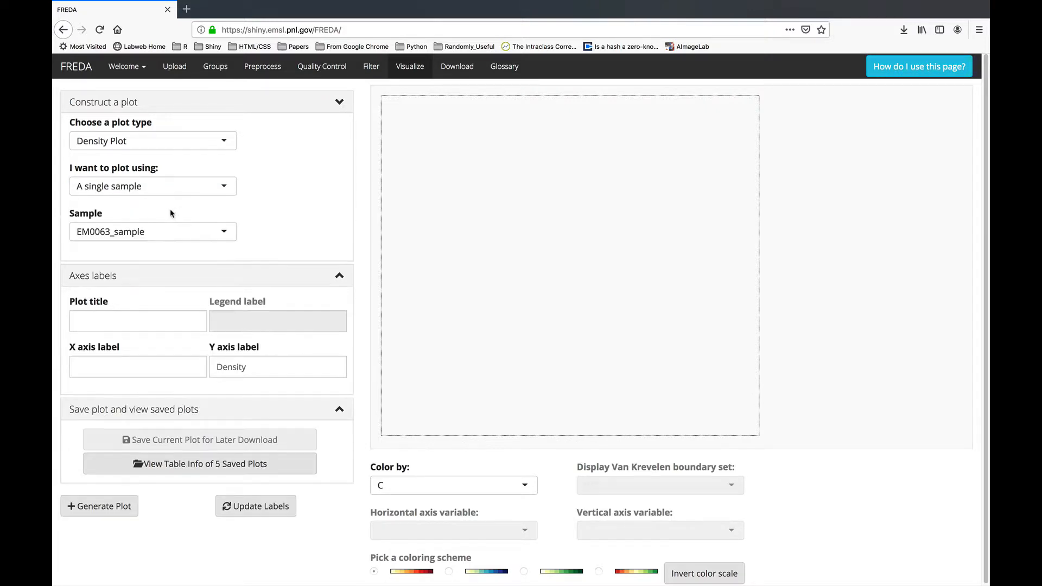
pyautogui.click(166, 231)
pyautogui.scroll(-2, 138, 298)
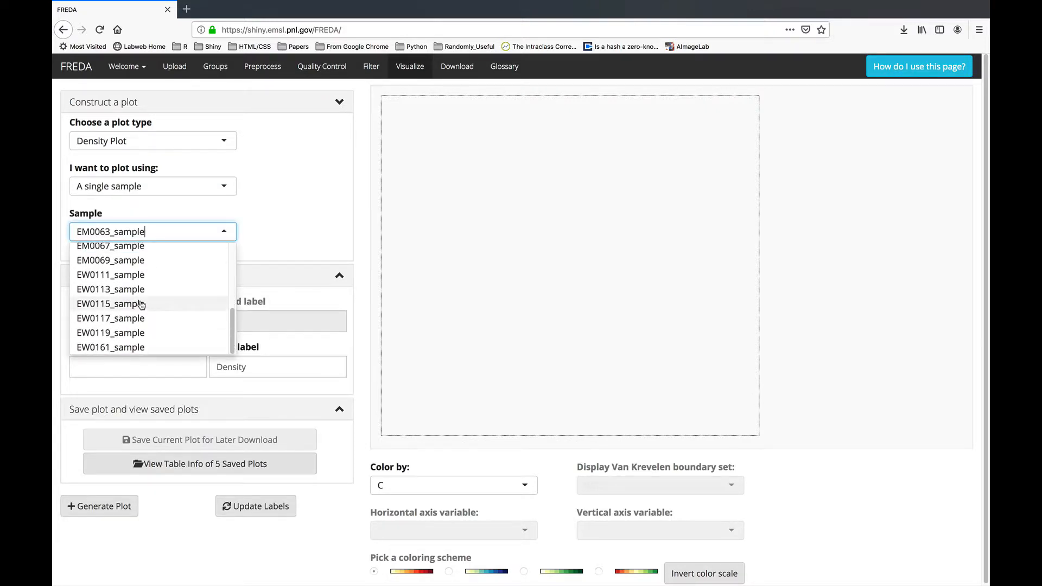
pyautogui.click(130, 302)
pyautogui.scroll(-1, 358, 286)
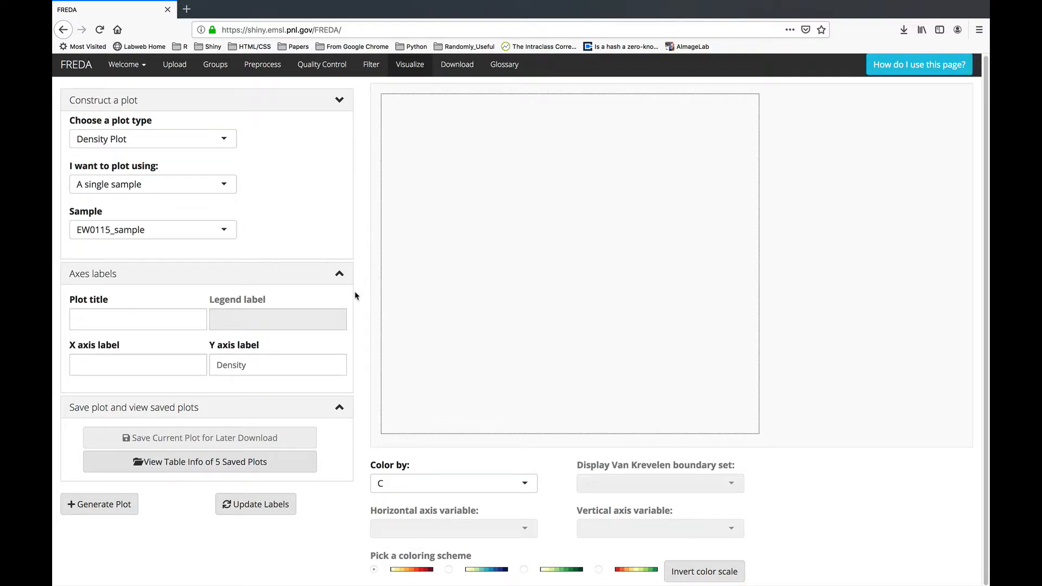
pyautogui.click(130, 505)
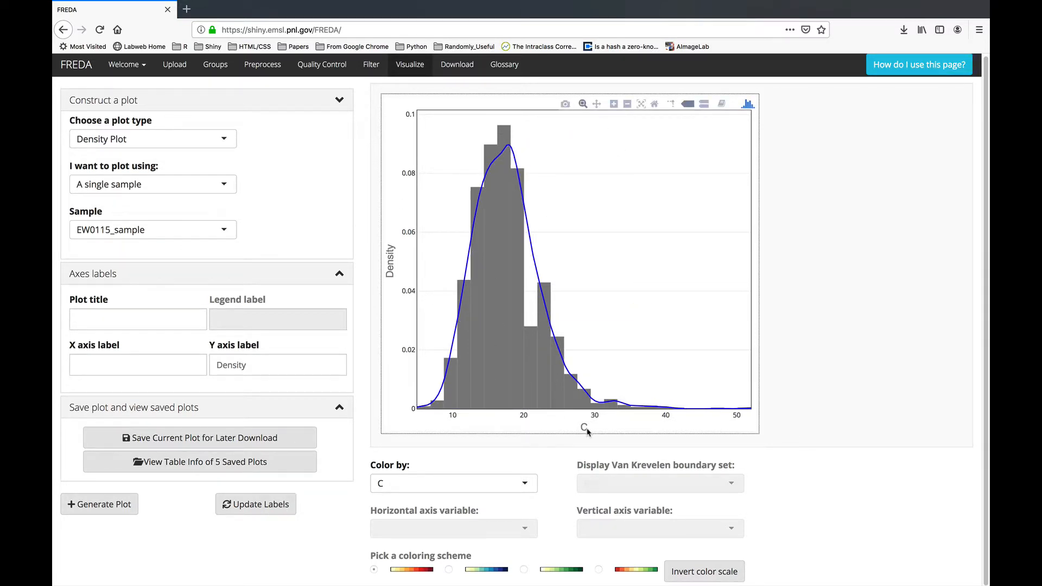
# Switch the density plot variable to N:C Ratio, then to N:P Ratio.
pyautogui.click(400, 483)
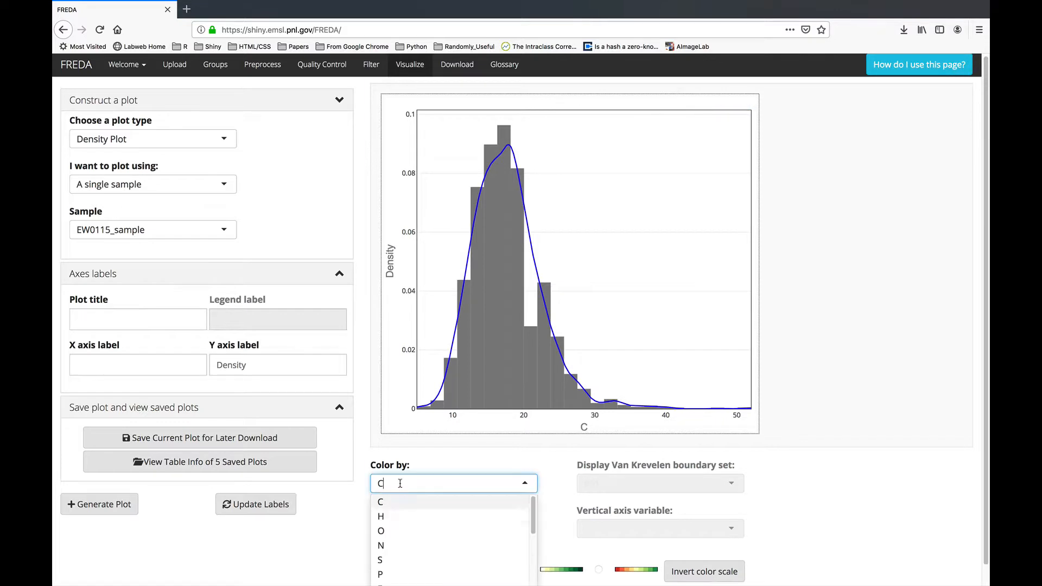
pyautogui.scroll(-3, 423, 525)
pyautogui.click(425, 521)
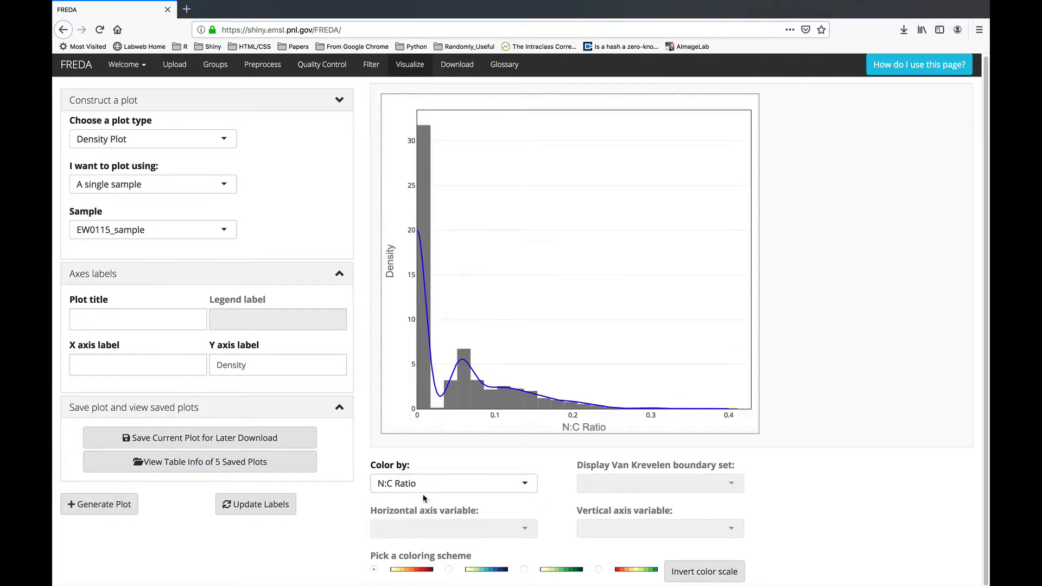
pyautogui.click(418, 483)
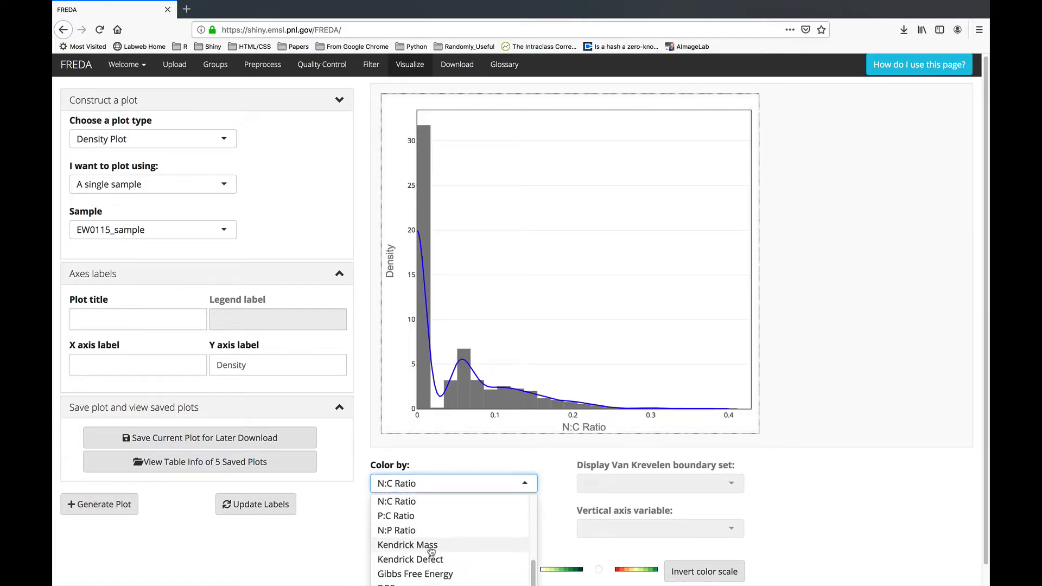
pyautogui.scroll(-1, 412, 521)
pyautogui.click(410, 513)
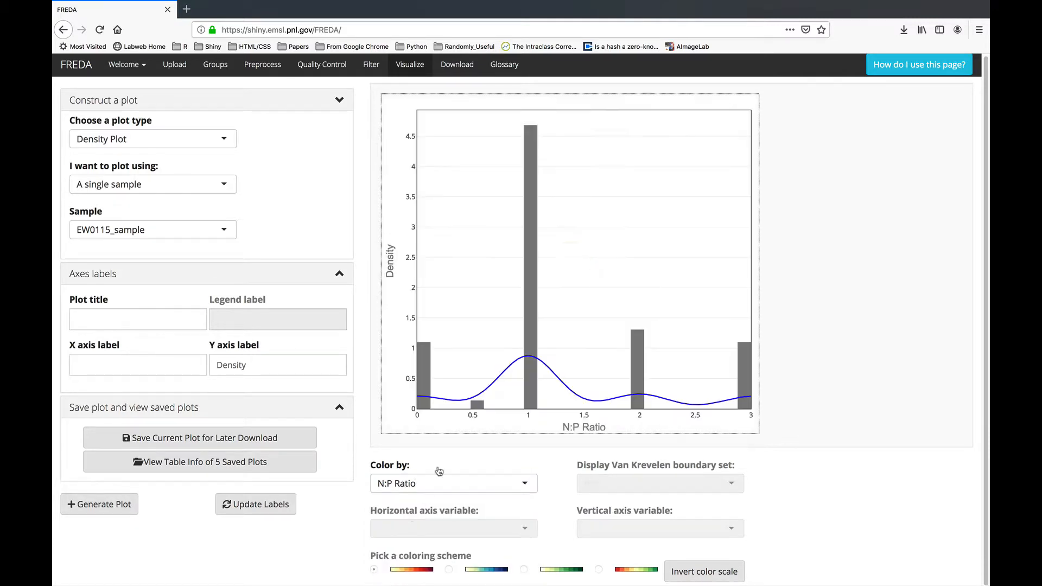
# Set the density plot variable to DBE.
pyautogui.click(445, 488)
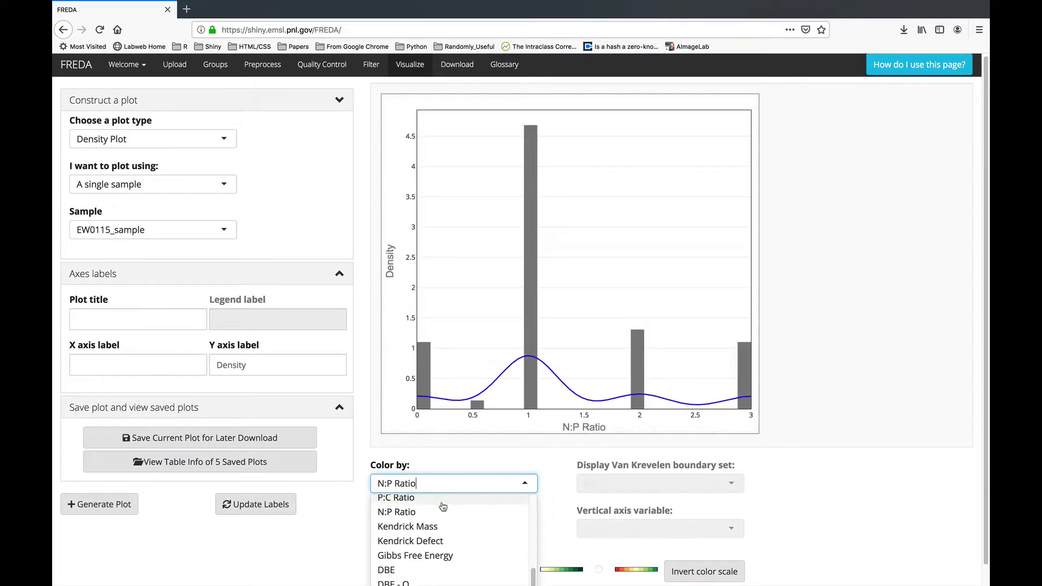
pyautogui.click(433, 553)
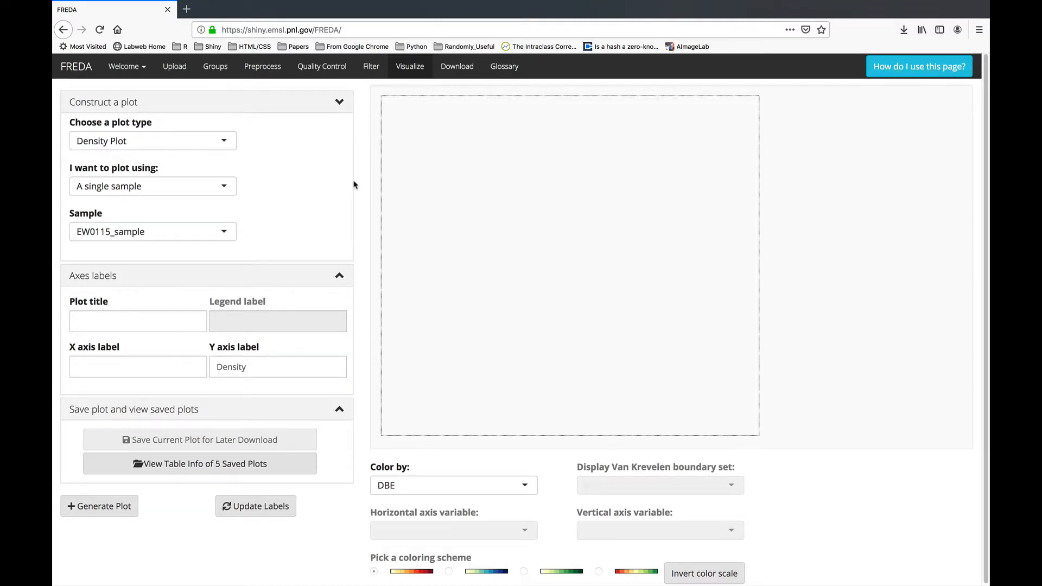
pyautogui.click(155, 193)
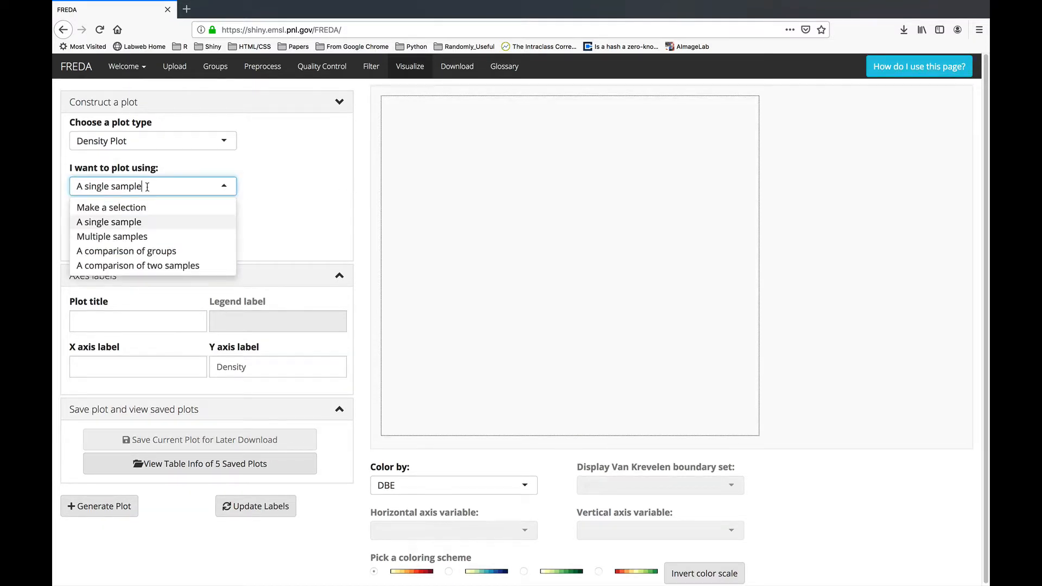
# Generate and save a DBE density plot overlaying multiple samples EM0011 to EM0019 from the grouped samples.
pyautogui.click(130, 240)
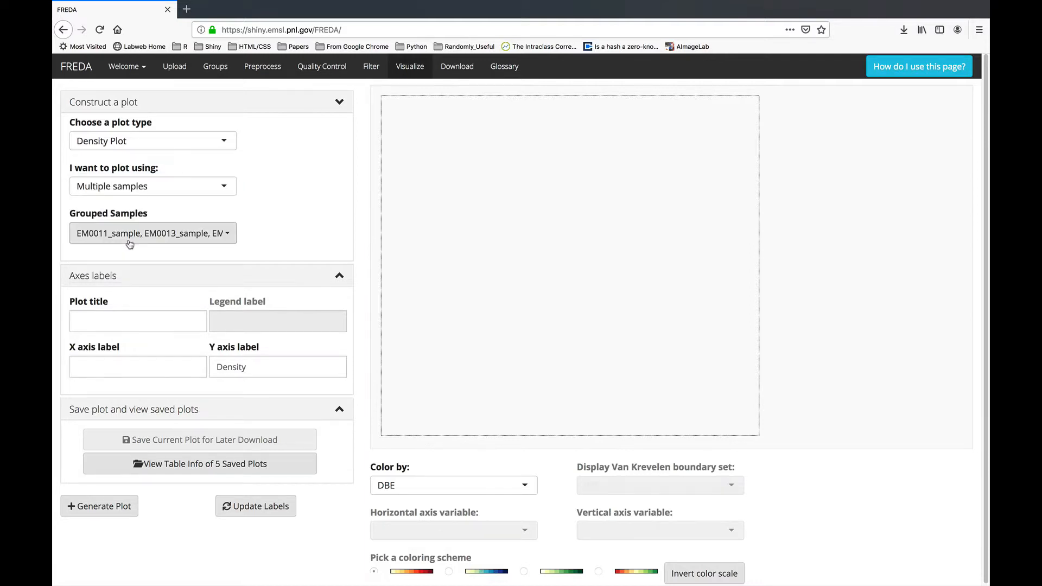
pyautogui.click(199, 231)
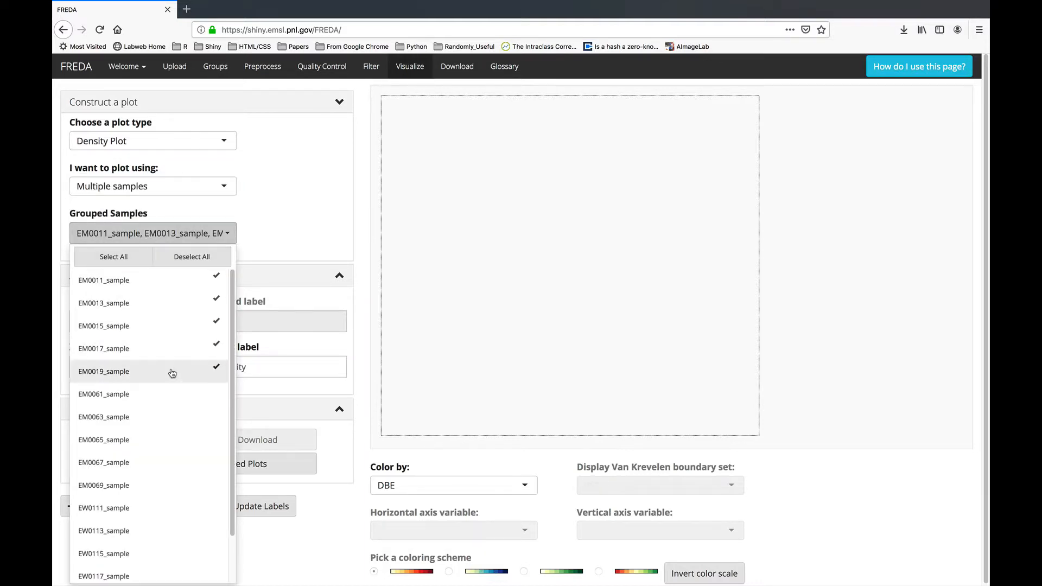
pyautogui.click(363, 236)
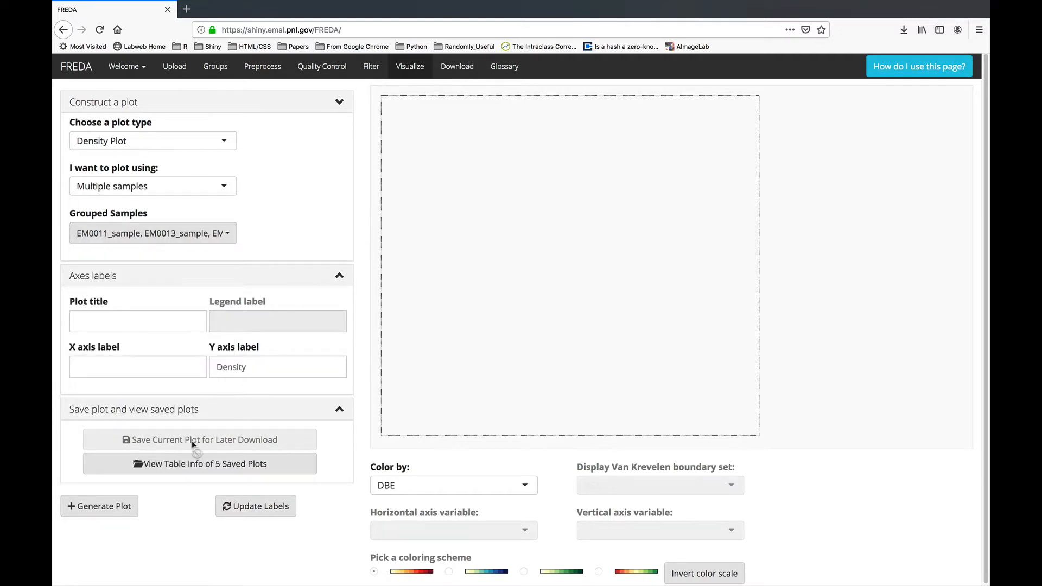
pyautogui.click(127, 504)
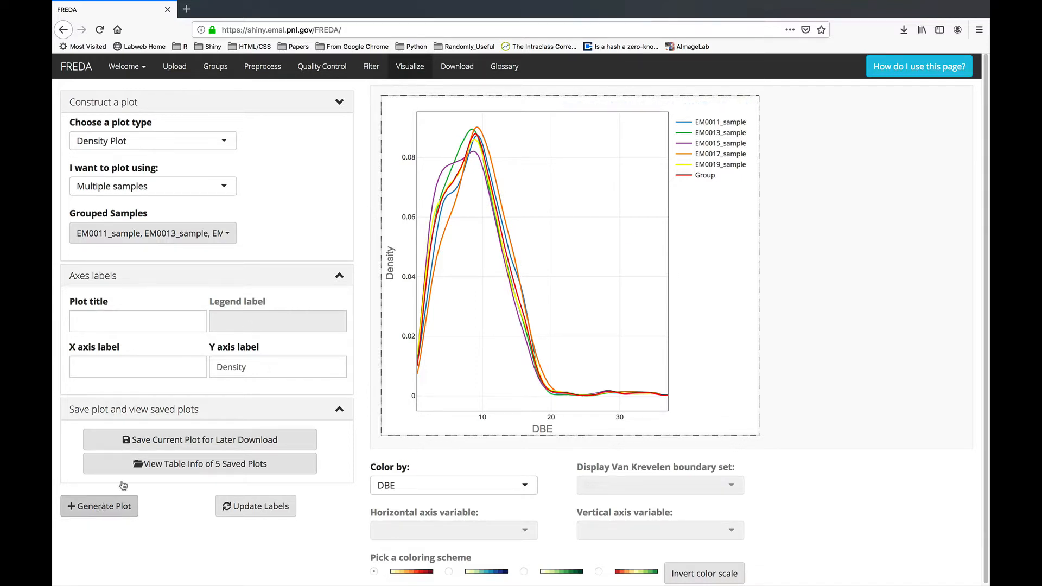
pyautogui.click(173, 440)
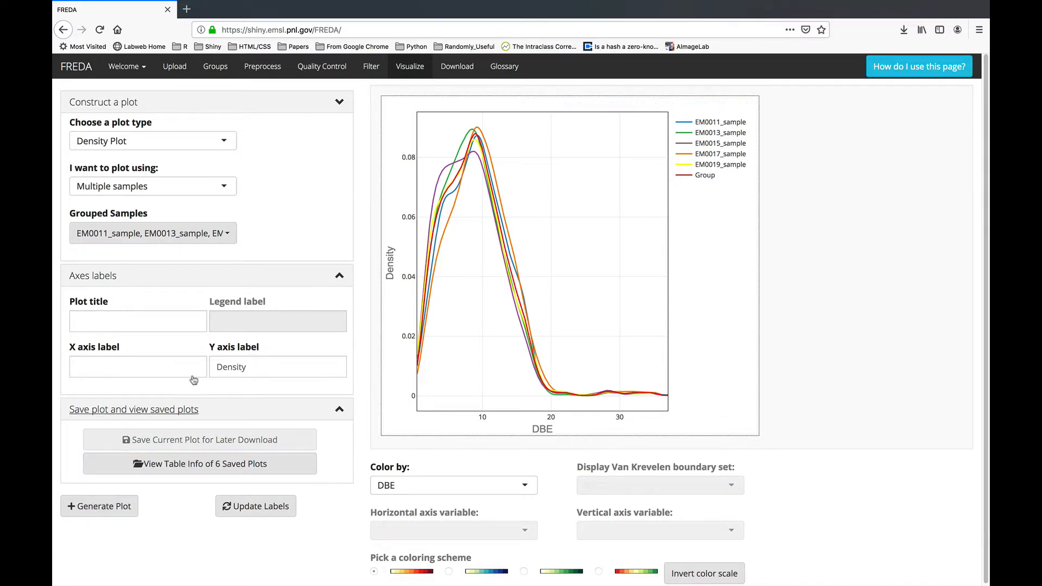
pyautogui.click(136, 187)
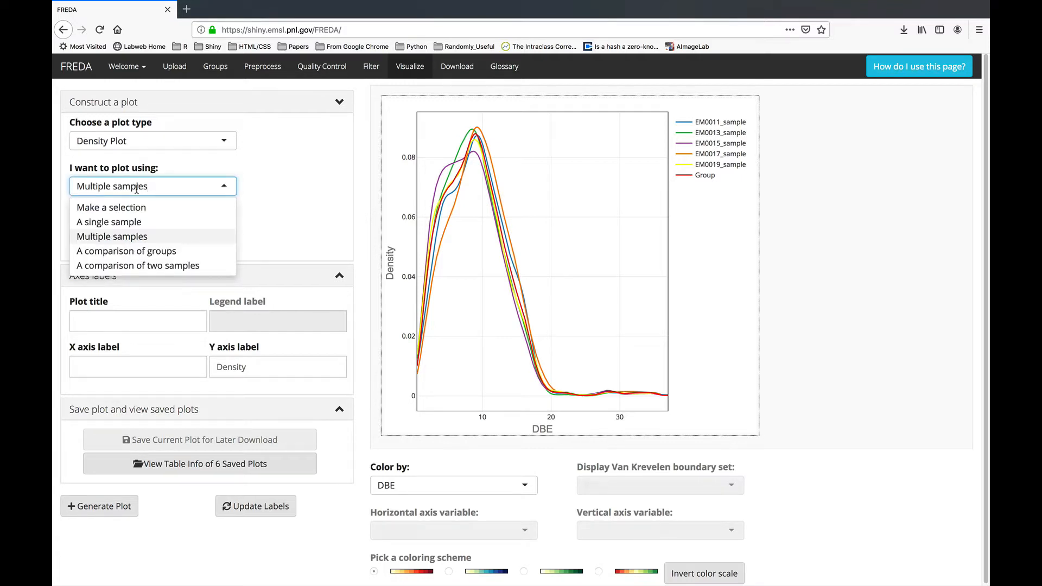
# Generate and save a DBE density plot comparing group1 with group2.
pyautogui.click(149, 252)
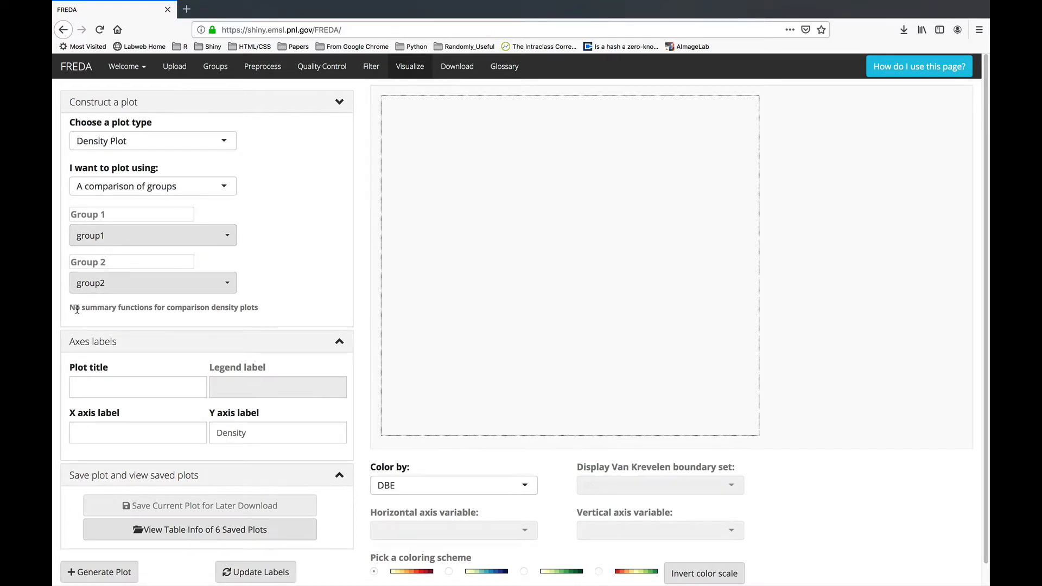
pyautogui.moveTo(75, 308); pyautogui.dragTo(256, 310)
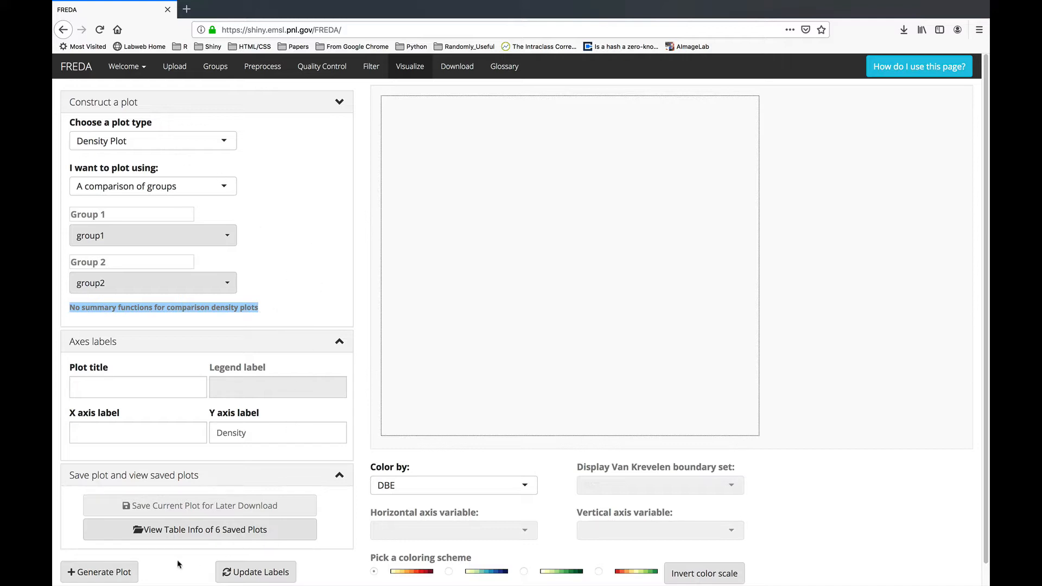
pyautogui.click(120, 573)
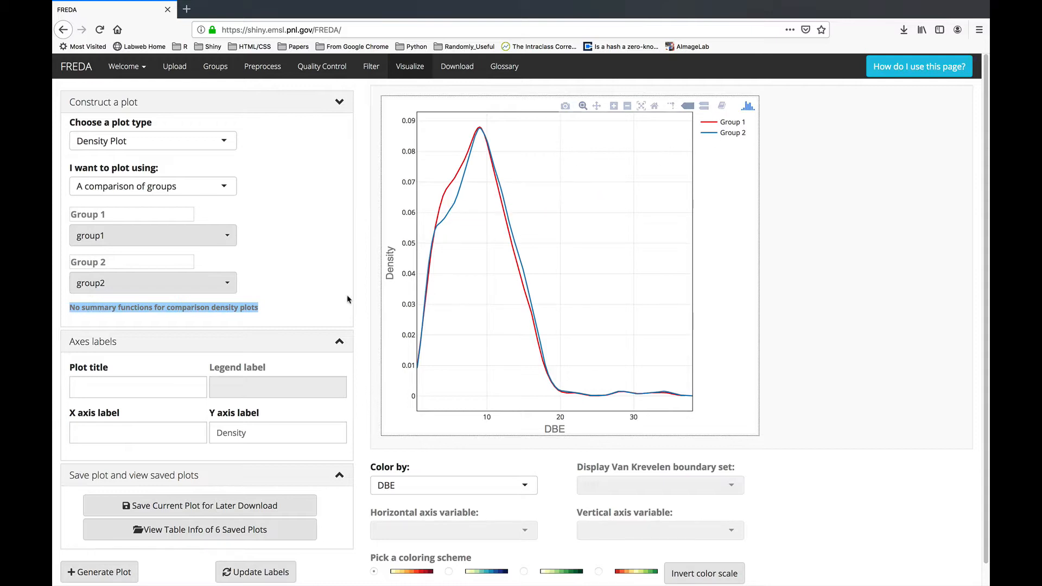
pyautogui.click(240, 506)
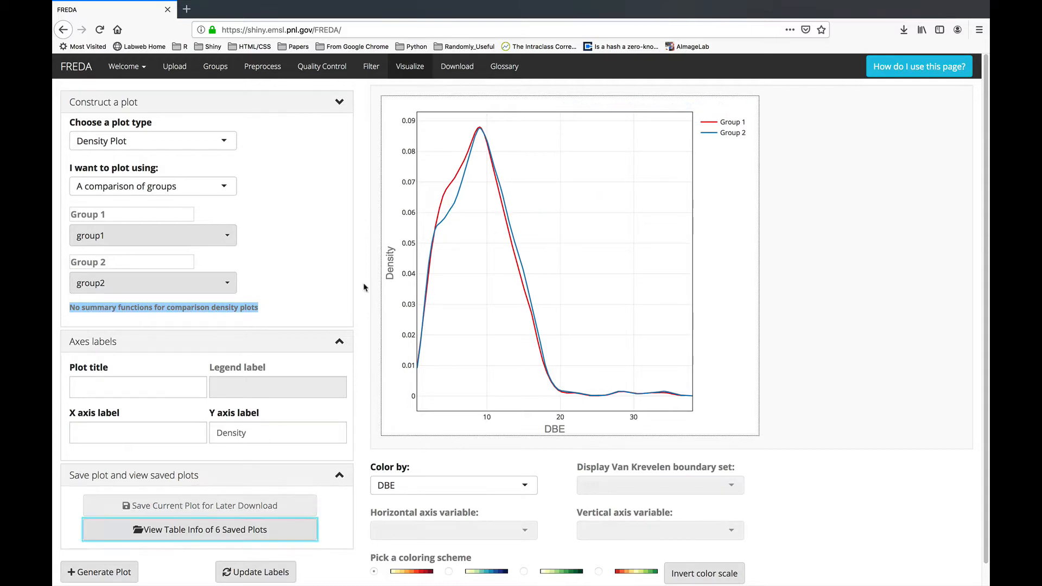
pyautogui.click(305, 234)
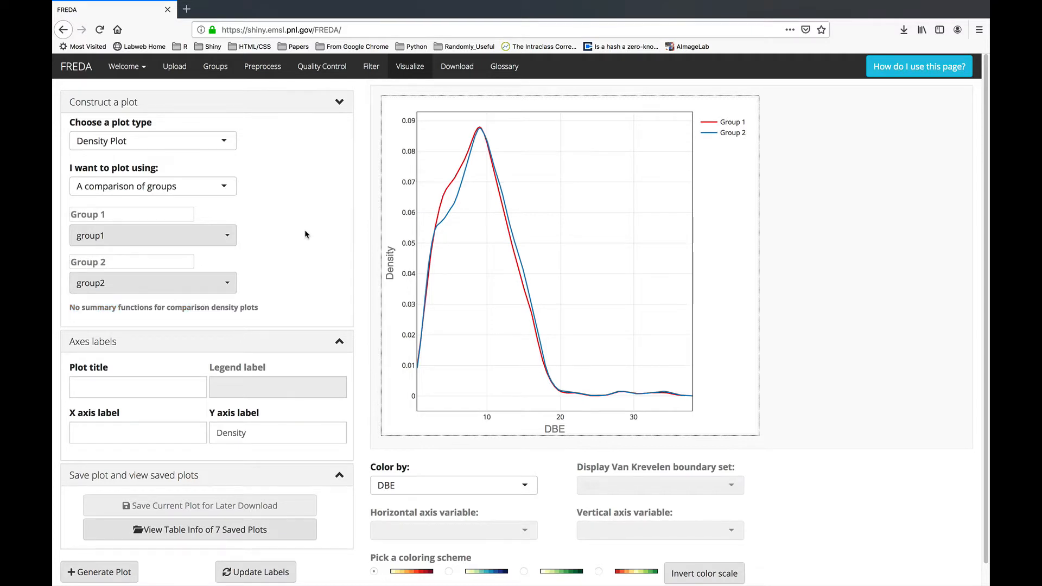
pyautogui.click(161, 139)
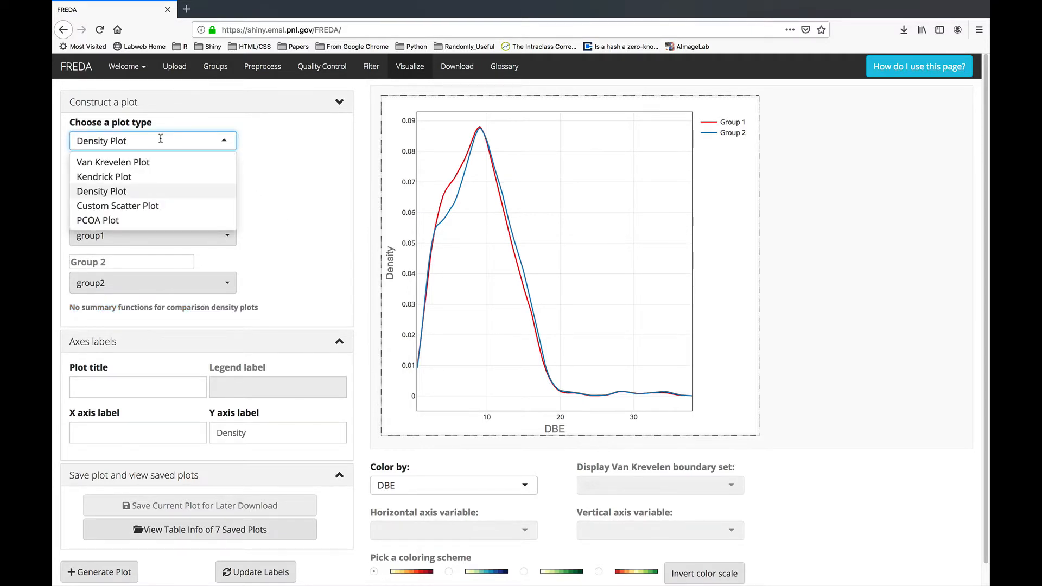
# Set up a Custom Scatter Plot of EW0117_sample with H:C Ratio on X and Kendrick Mass on Y.
pyautogui.click(153, 205)
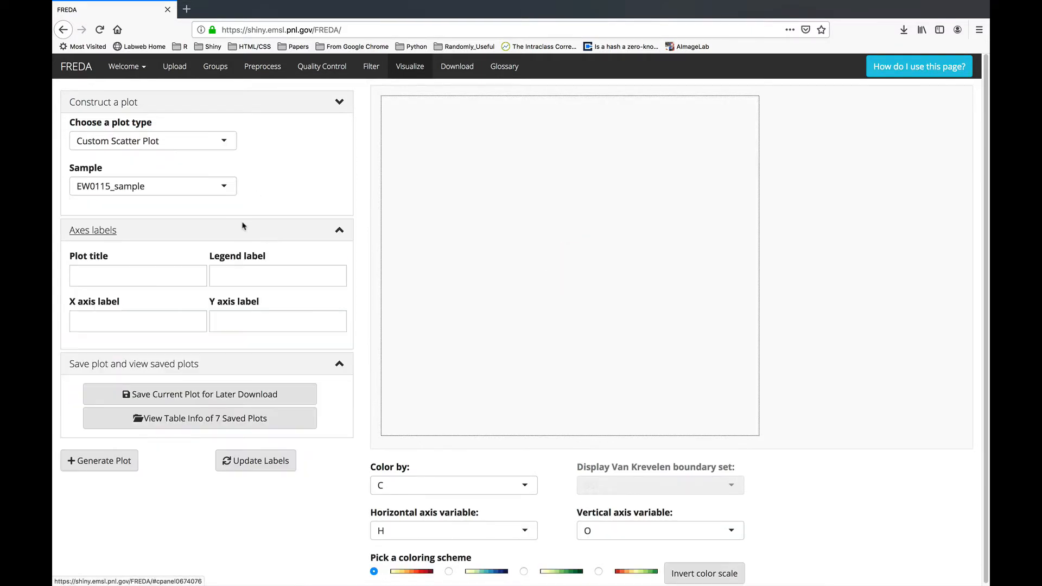
pyautogui.click(119, 189)
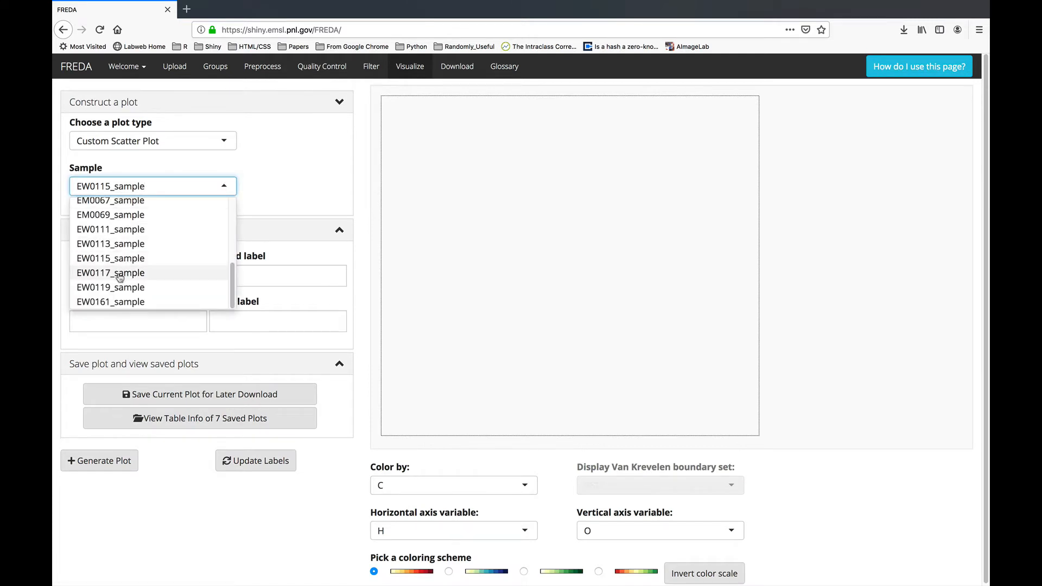
pyautogui.click(118, 273)
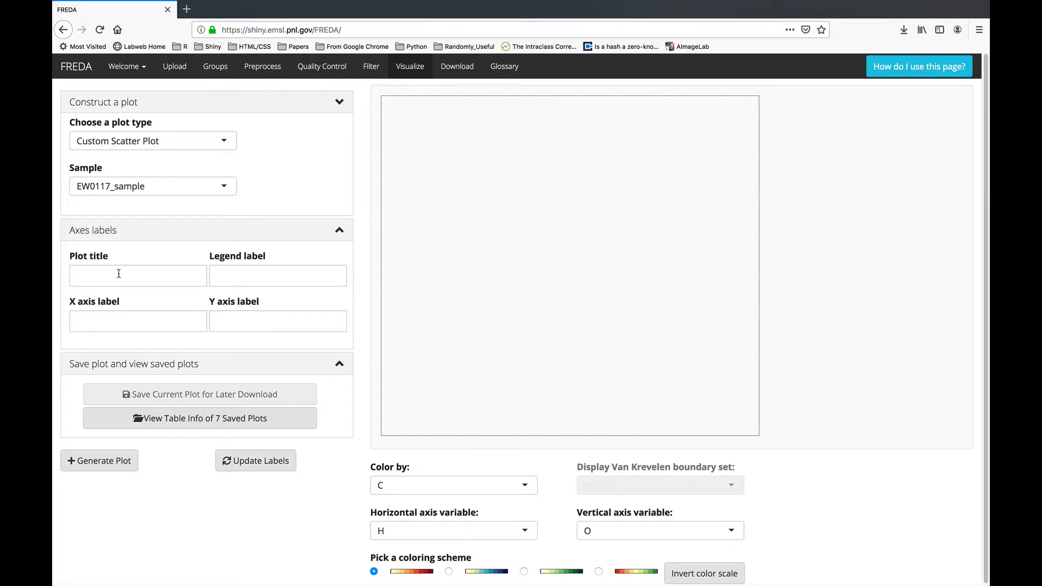
pyautogui.click(441, 536)
pyautogui.scroll(-3, 350, 523)
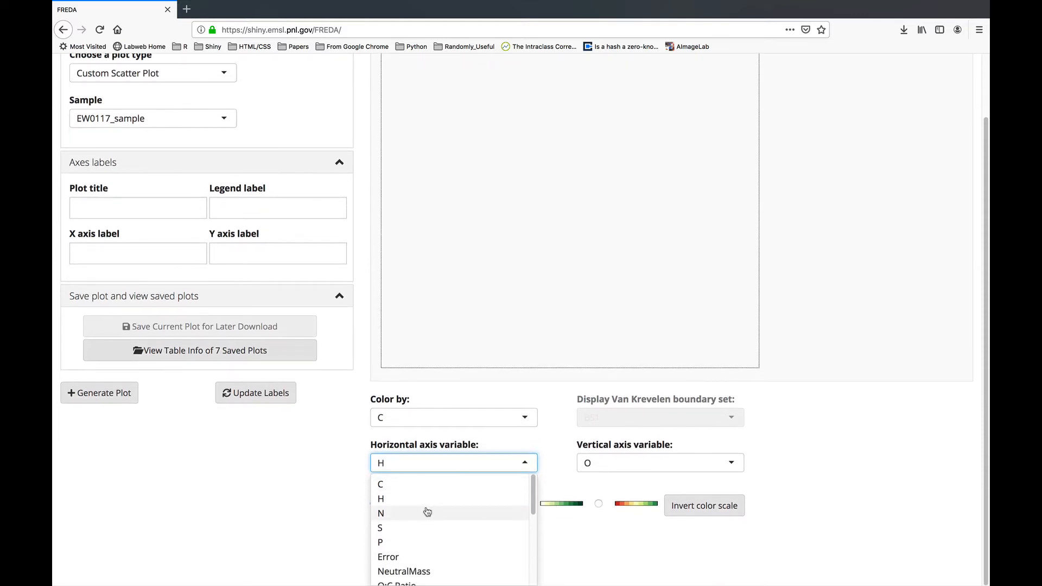
pyautogui.scroll(-3, 427, 512)
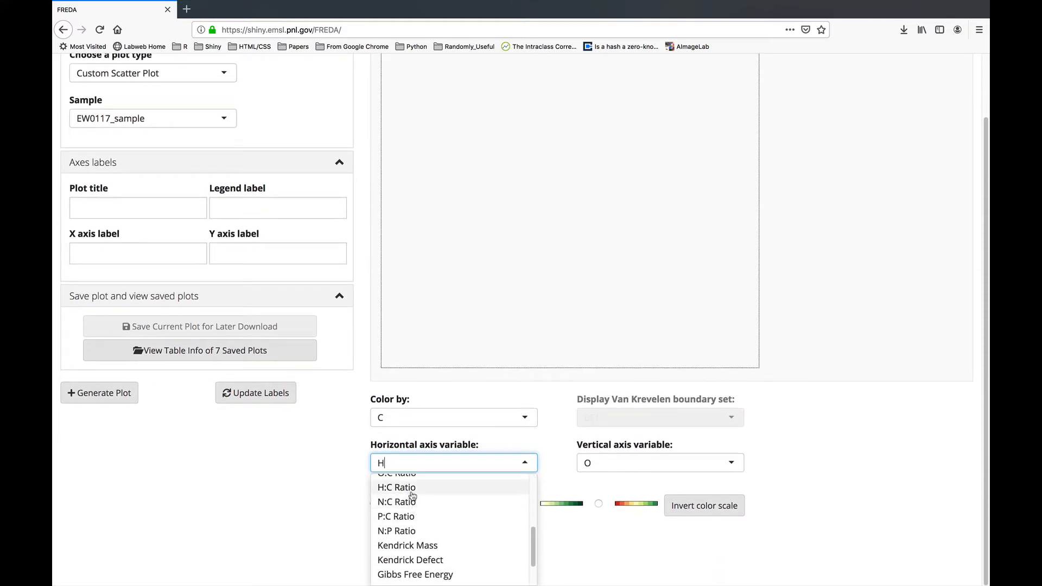
pyautogui.click(411, 488)
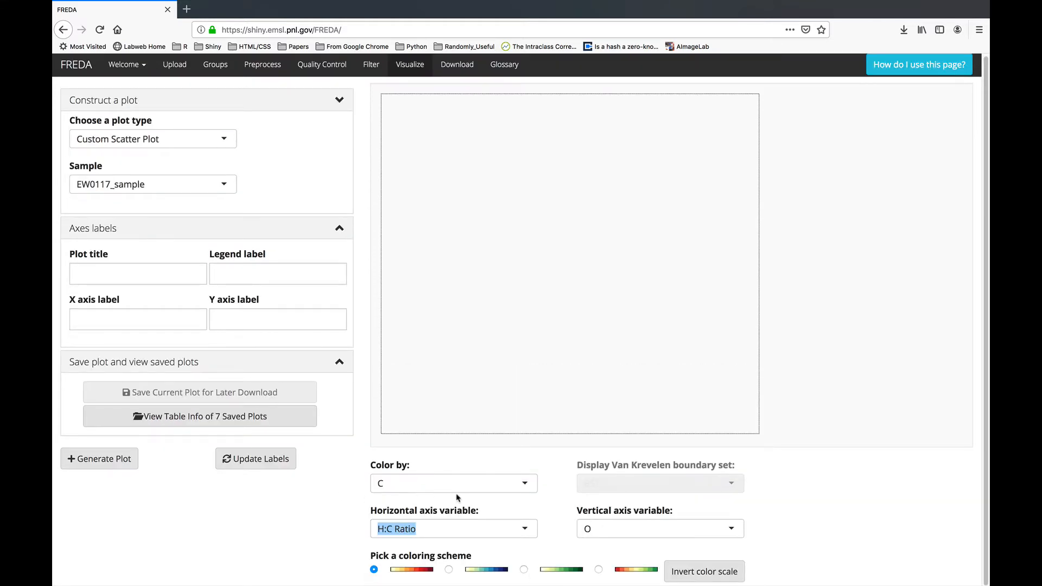
pyautogui.click(625, 532)
pyautogui.scroll(-5, 618, 551)
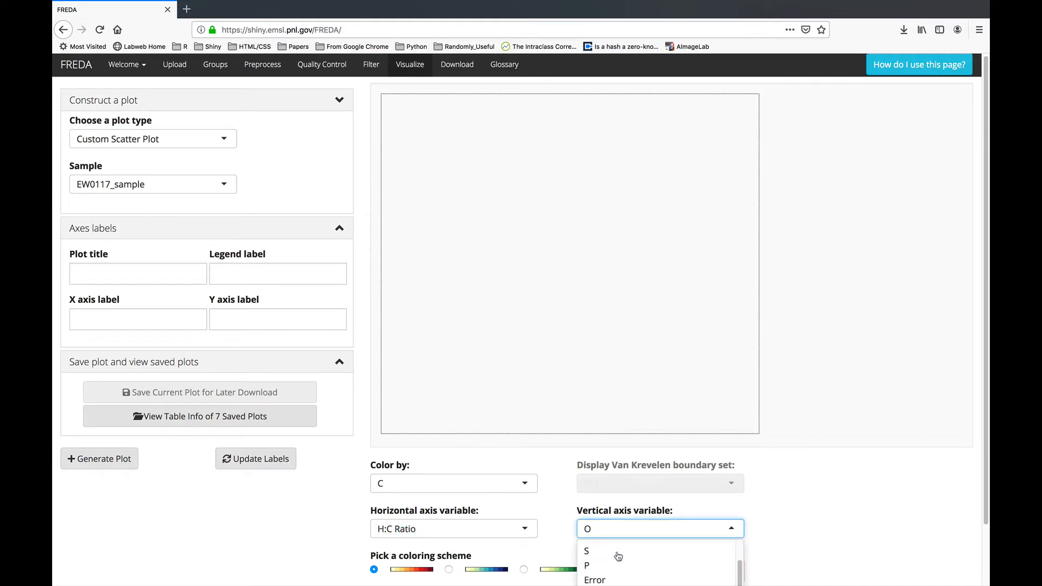
pyautogui.click(614, 558)
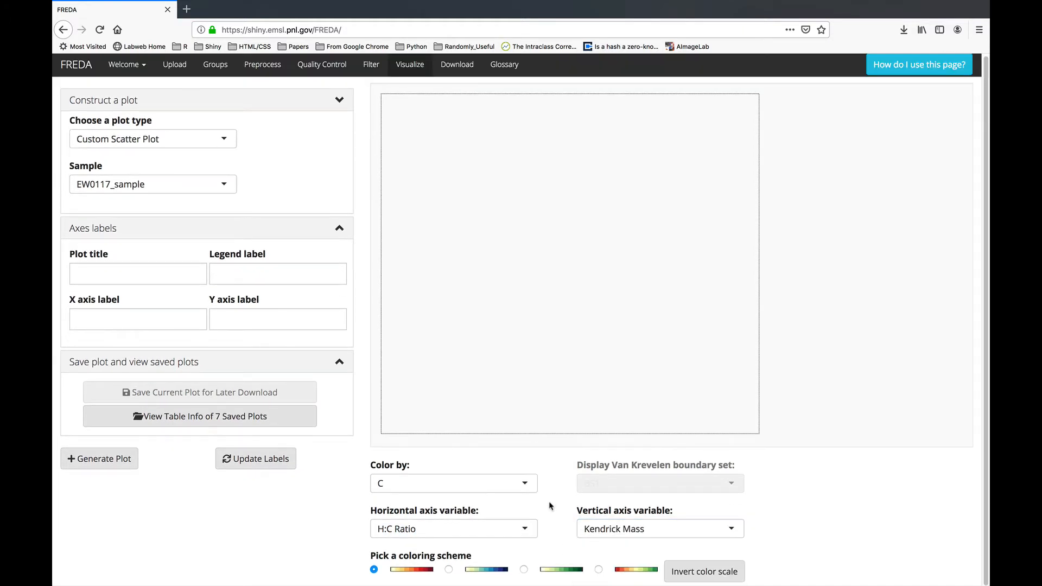
# Generate and save the scatter plot, then switch the plot type to PCOA Plot.
pyautogui.click(100, 458)
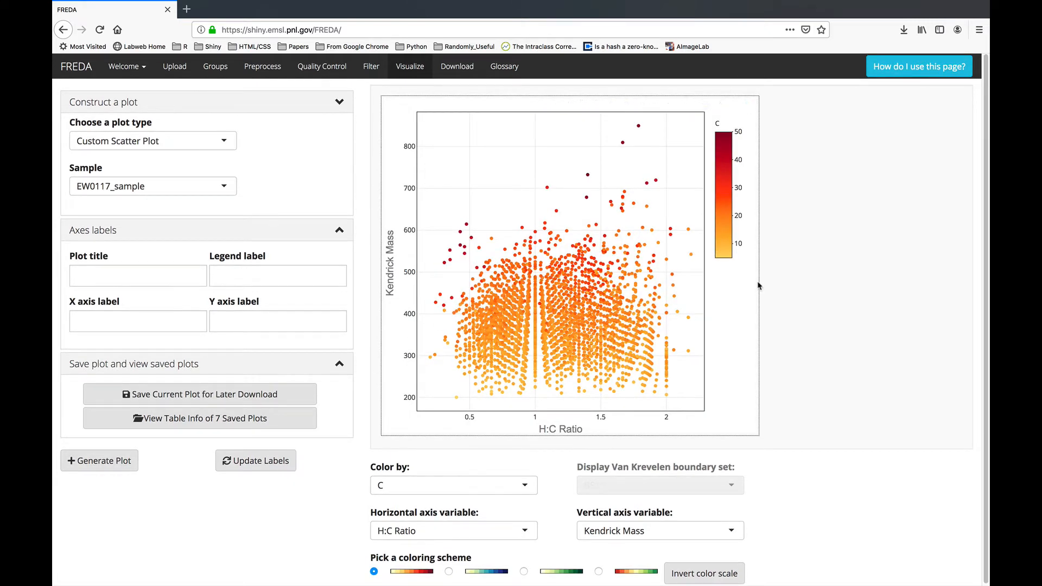
pyautogui.click(175, 400)
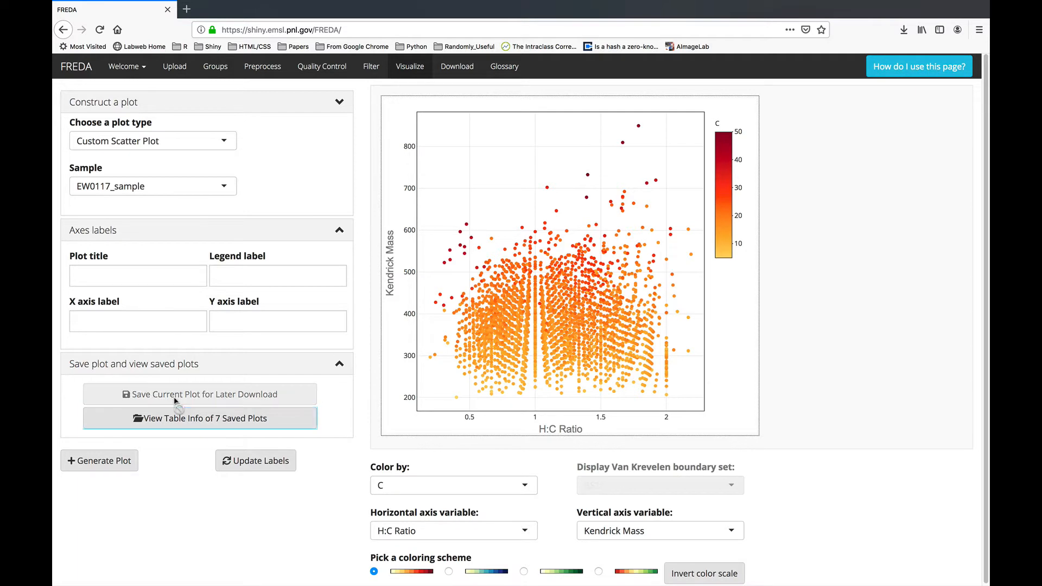
pyautogui.click(166, 145)
pyautogui.click(111, 221)
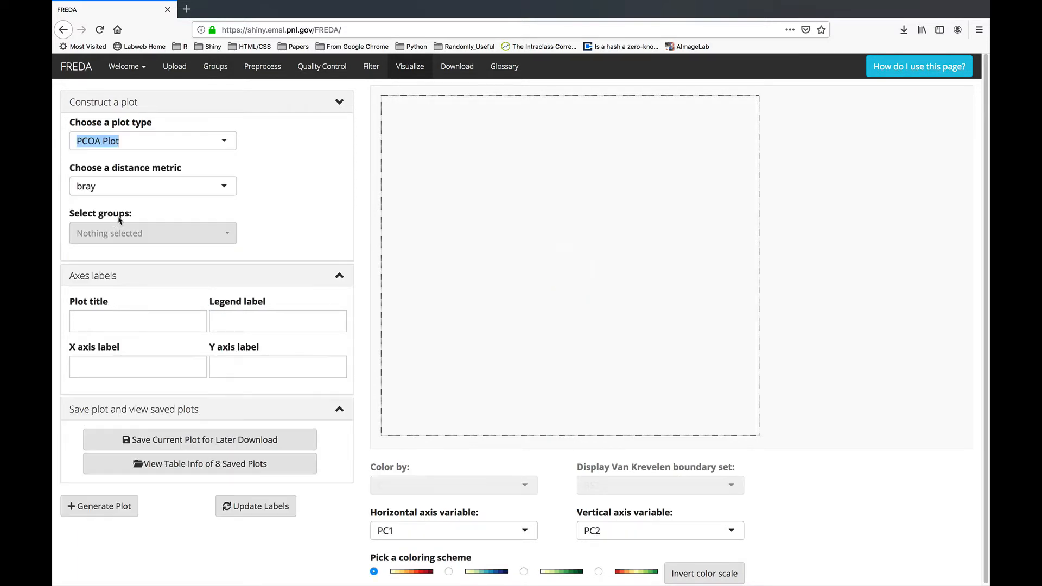
# Set the PCoA distance metric to euclidean and include group1 and group2.
pyautogui.click(135, 185)
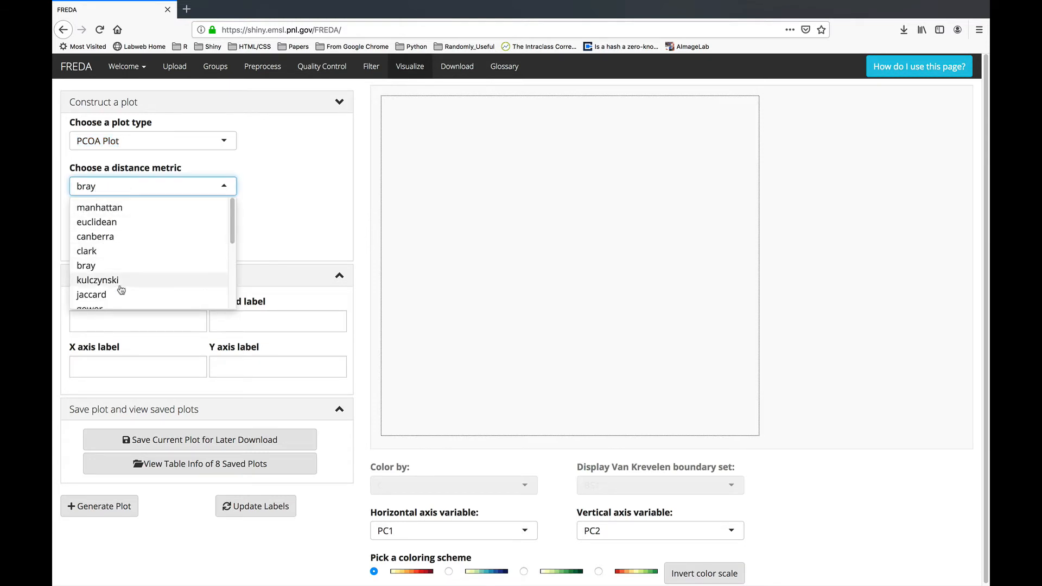
pyautogui.scroll(-4, 127, 281)
pyautogui.scroll(4, 128, 279)
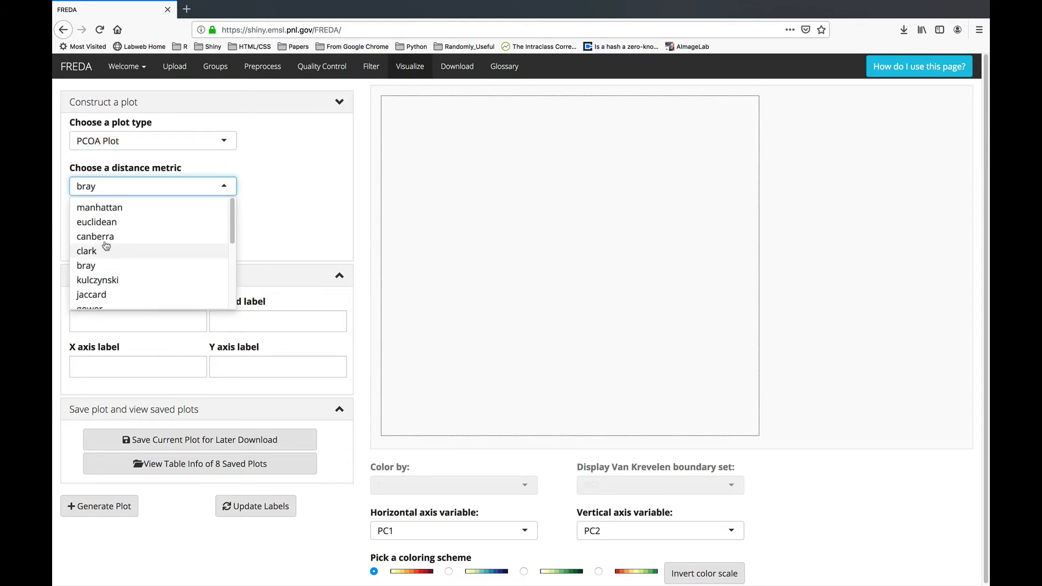
pyautogui.click(98, 224)
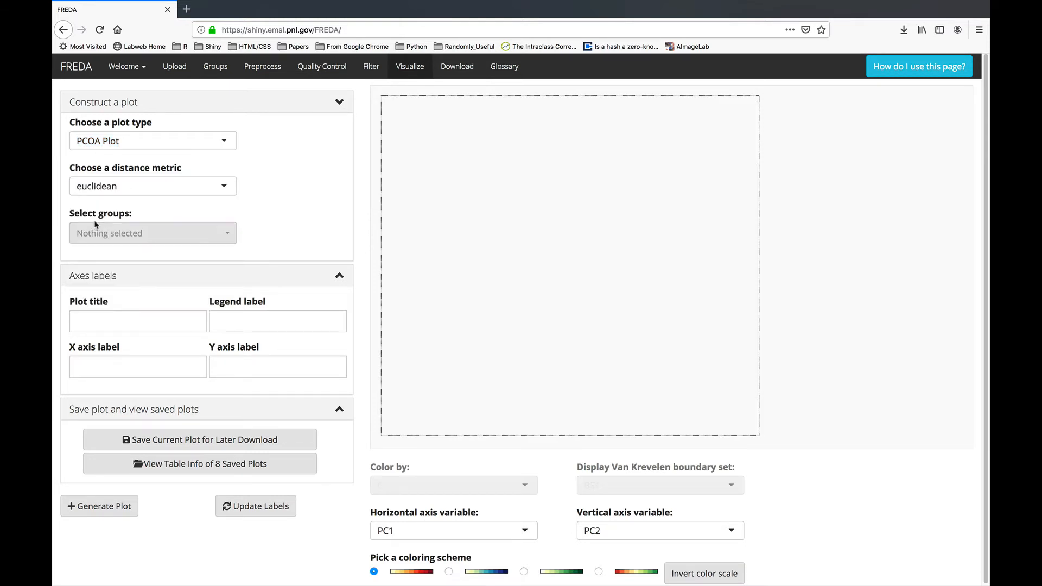
pyautogui.click(140, 239)
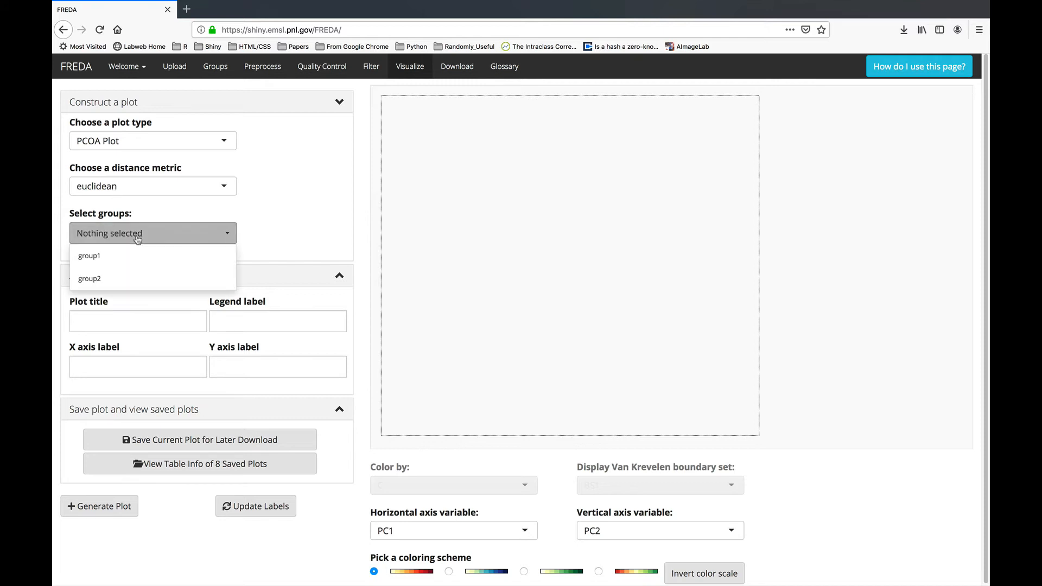
pyautogui.click(111, 256)
pyautogui.click(129, 279)
pyautogui.click(312, 233)
# Generate the euclidean PCoA plot and save it for later download.
pyautogui.click(99, 506)
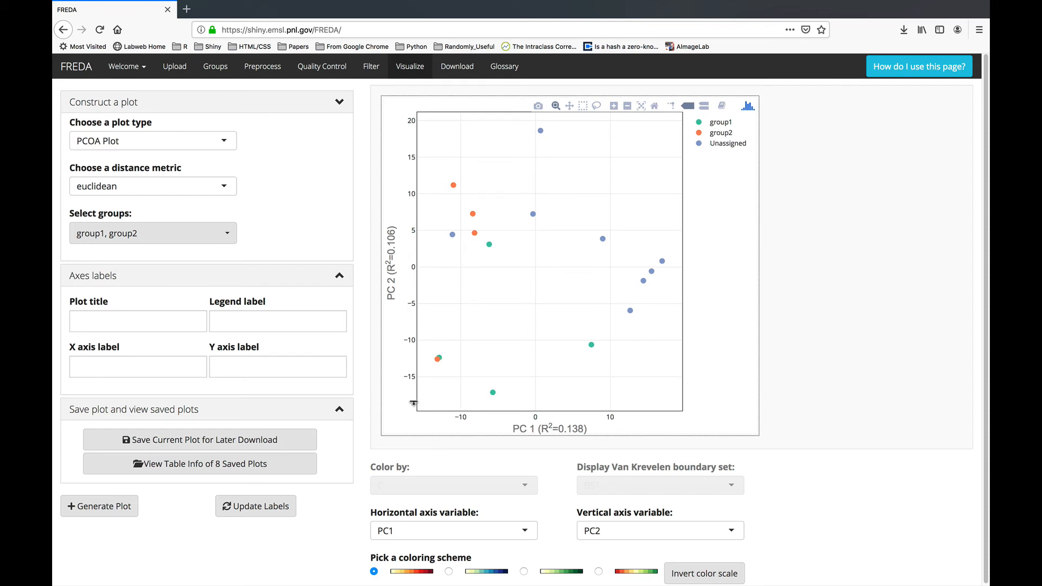
pyautogui.scroll(-1, 367, 401)
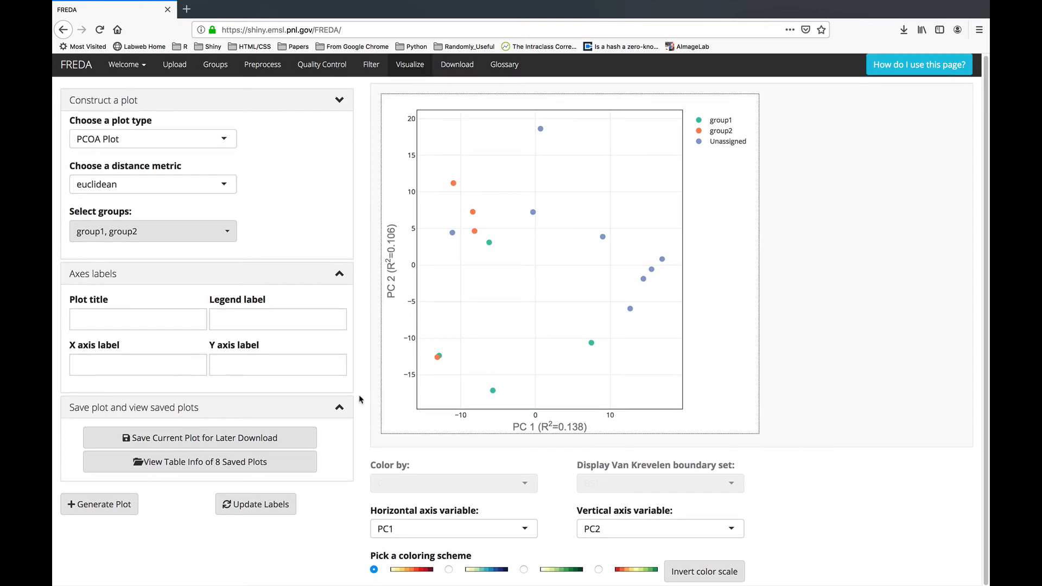
pyautogui.click(200, 462)
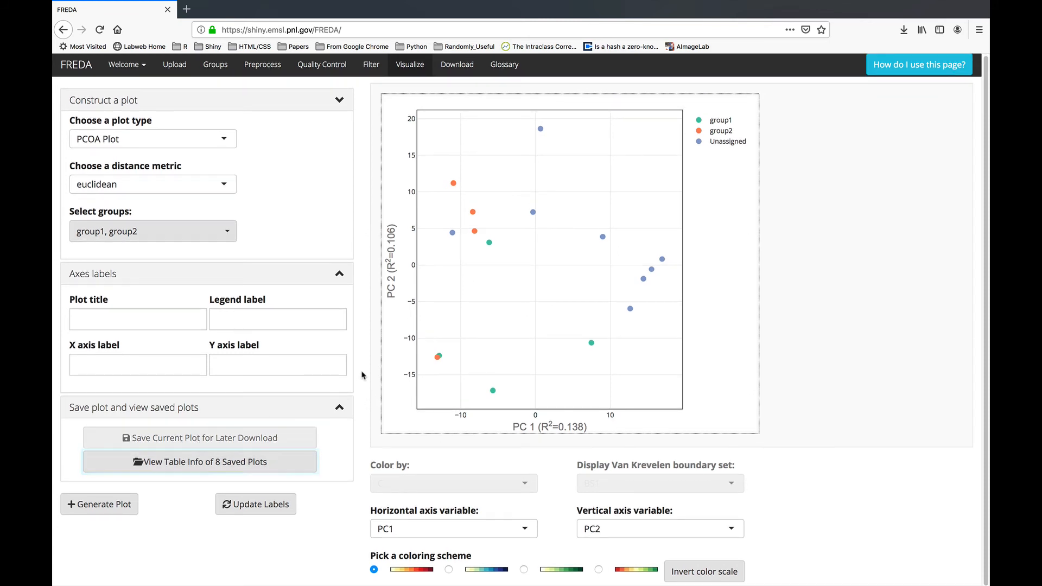
pyautogui.scroll(1, 361, 446)
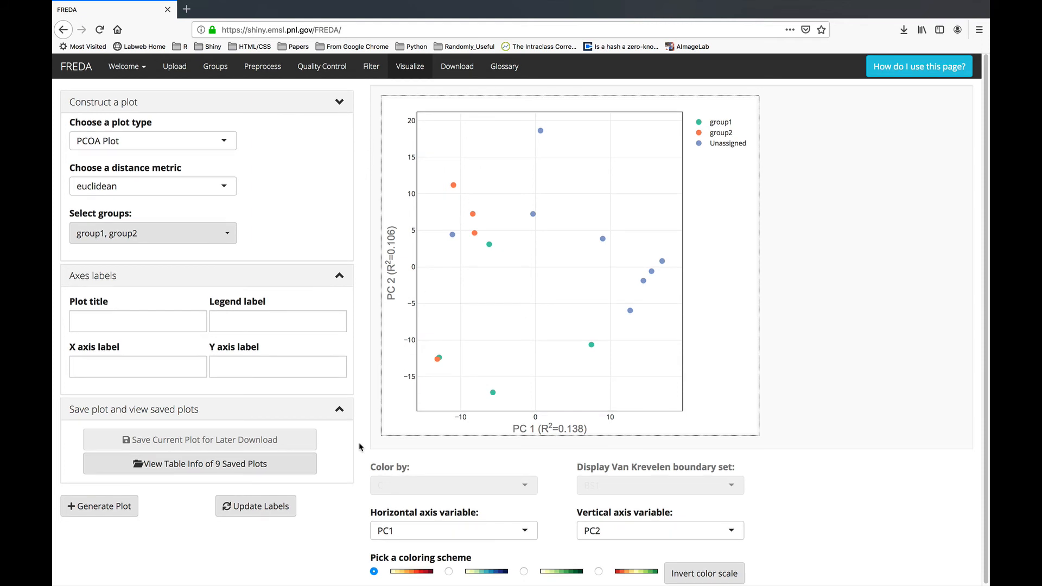
# Review the table info of the 9 saved plots, then go to the Download page.
pyautogui.click(302, 458)
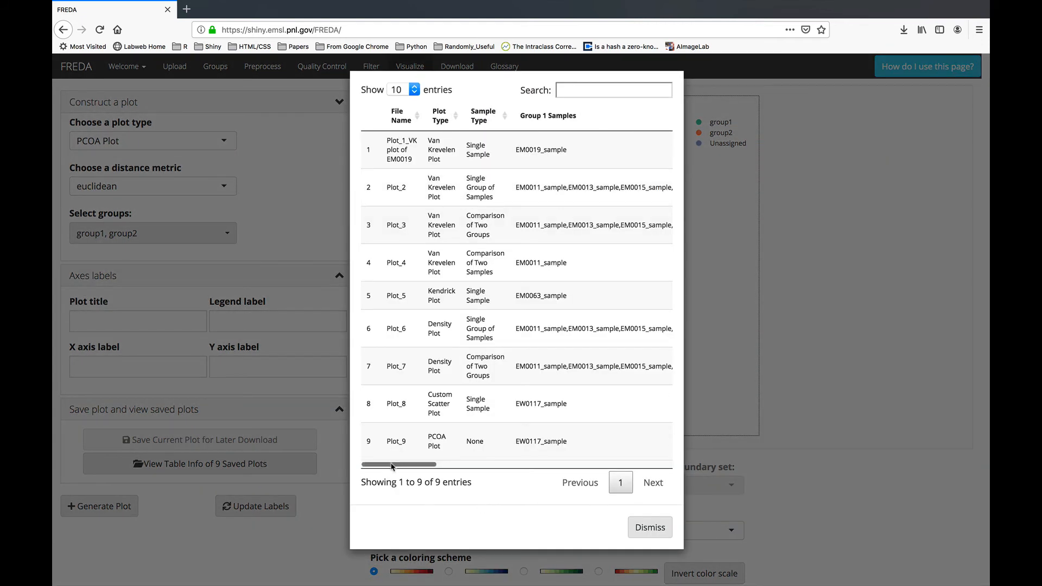
pyautogui.moveTo(392, 465)
pyautogui.mouseDown()
pyautogui.moveTo(618, 466)
pyautogui.moveTo(379, 467)
pyautogui.mouseUp()
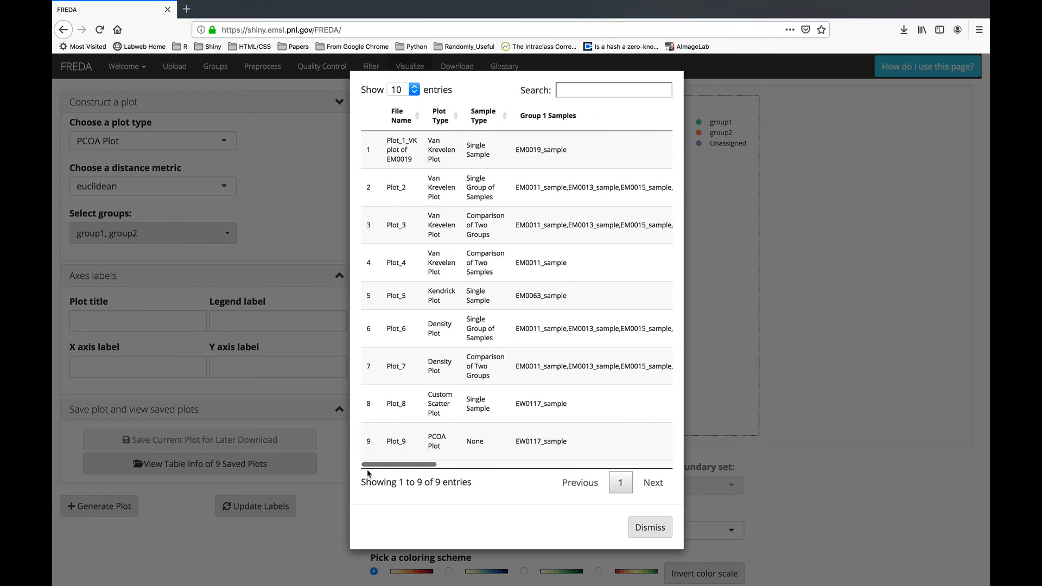
pyautogui.click(646, 528)
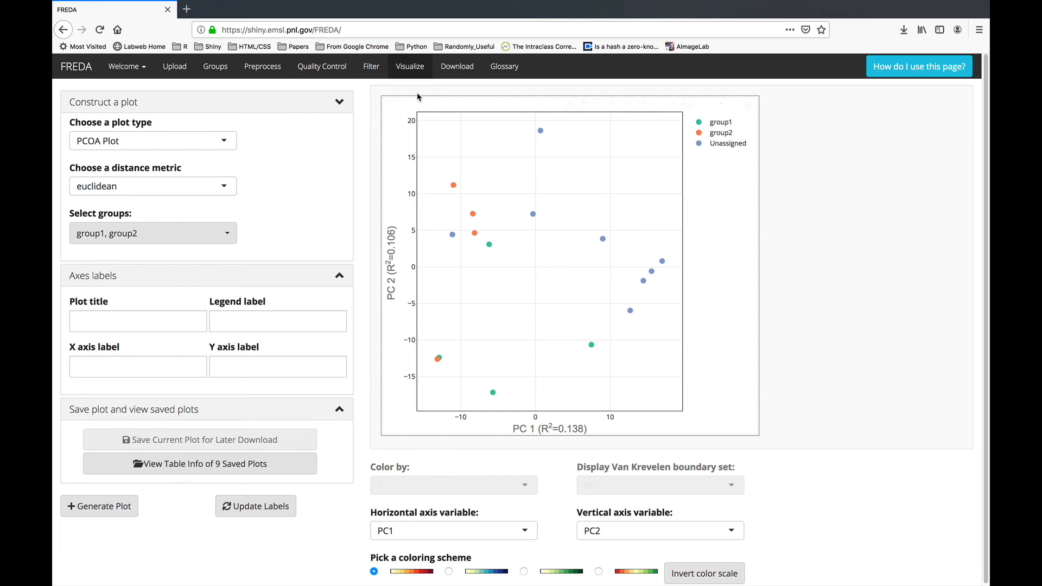
pyautogui.click(456, 66)
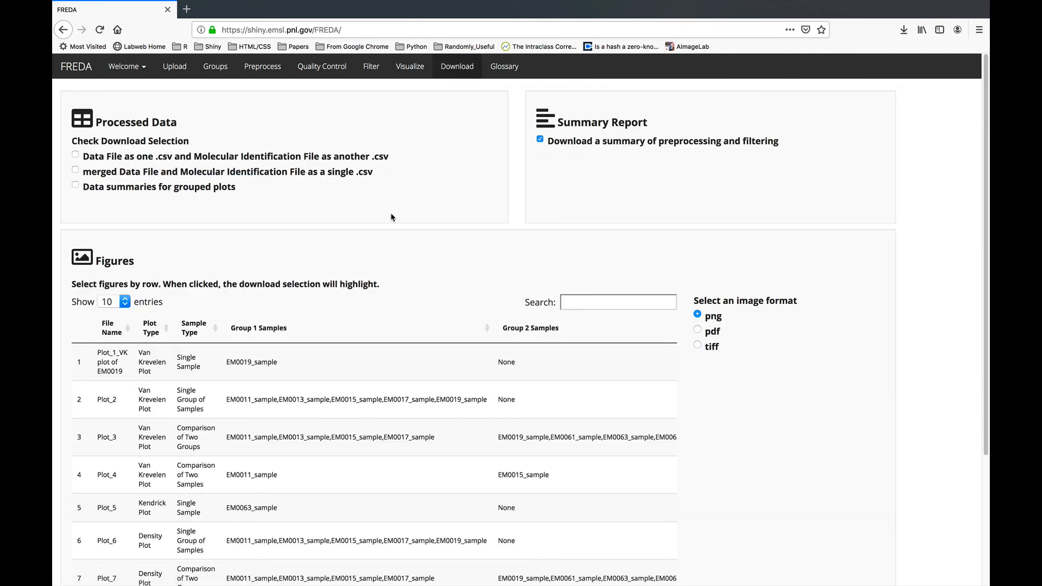